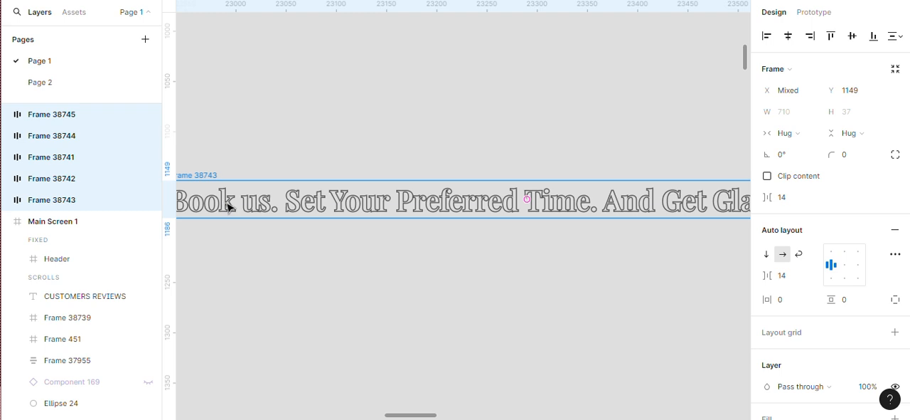
Combine the five selected "Book us" text frames in a horizontal auto layout and wrap it in a new outer frame
key(shift+a)
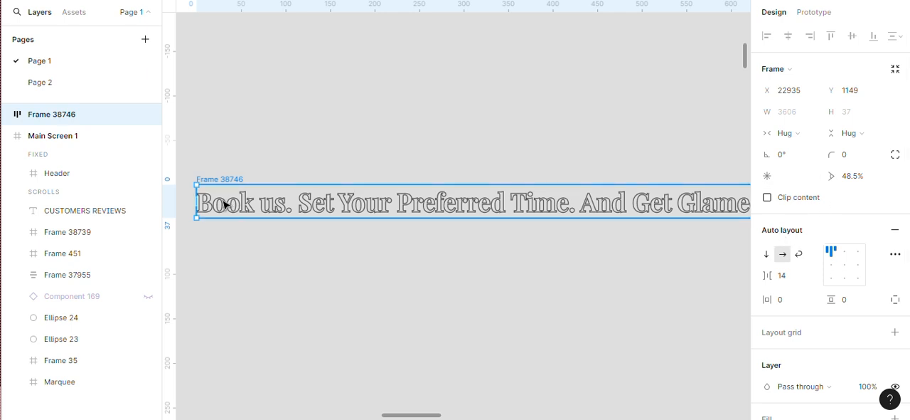
scroll(179, 205, up, 1)
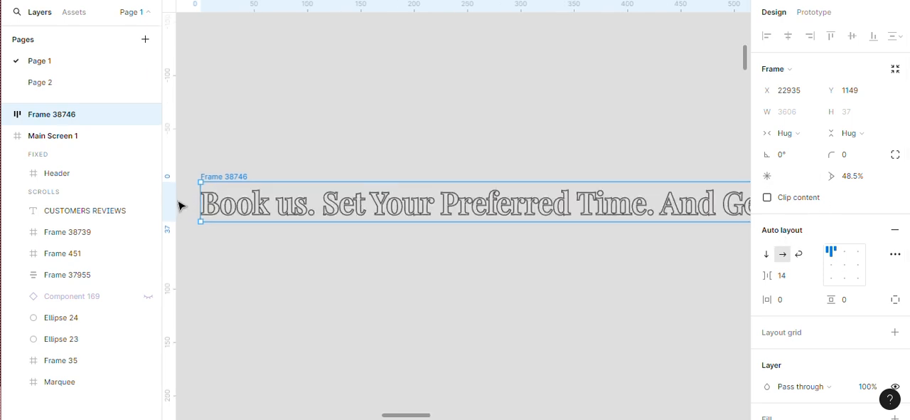
right_click(235, 179)
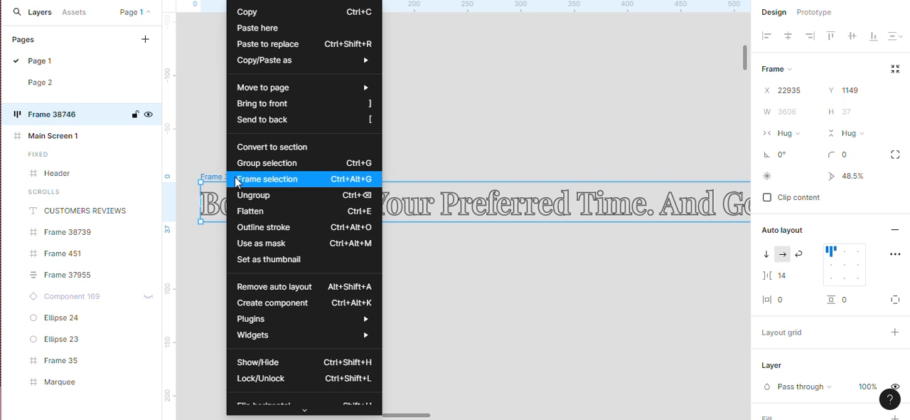
click(268, 180)
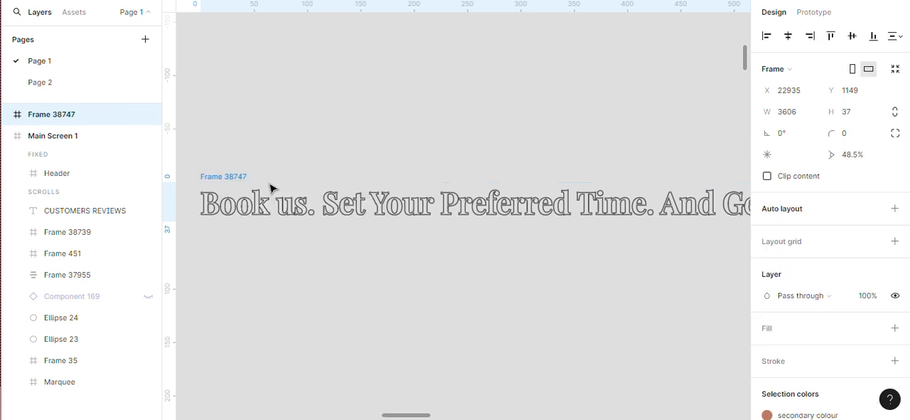
Move the new outer text frame into the white band of Main Screen 1, flush with its left edge at X 0, Y 889
scroll(272, 211, down, 3)
scroll(274, 212, down, 4)
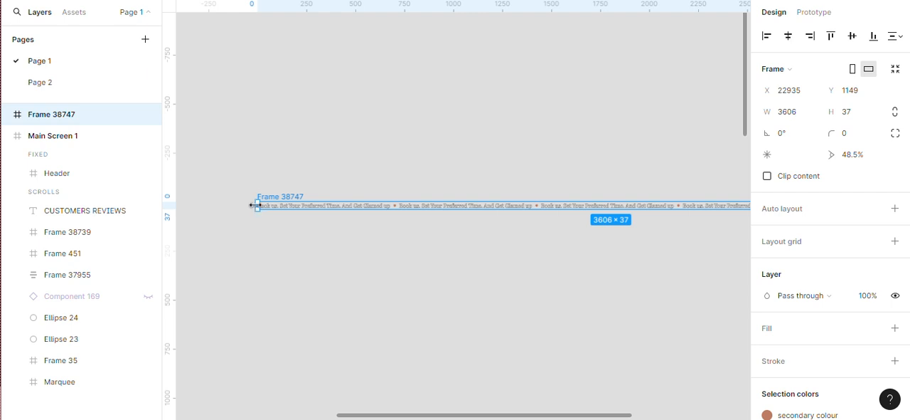
scroll(256, 205, up, 6)
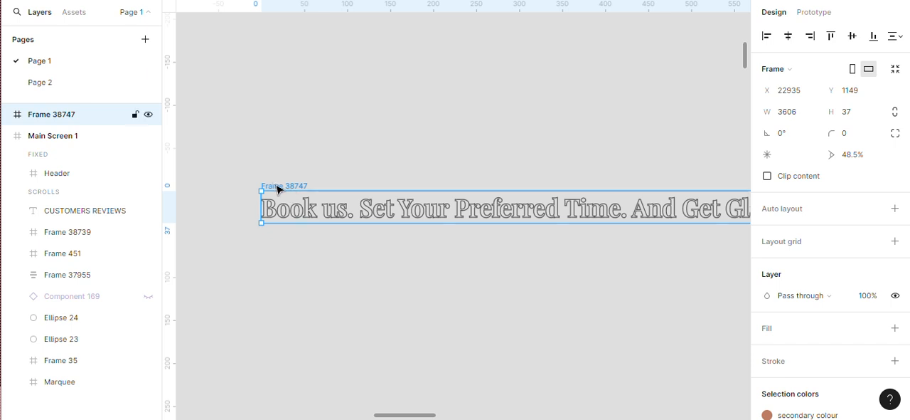
scroll(509, 250, down, 1)
scroll(509, 249, down, 1)
scroll(423, 209, down, 2)
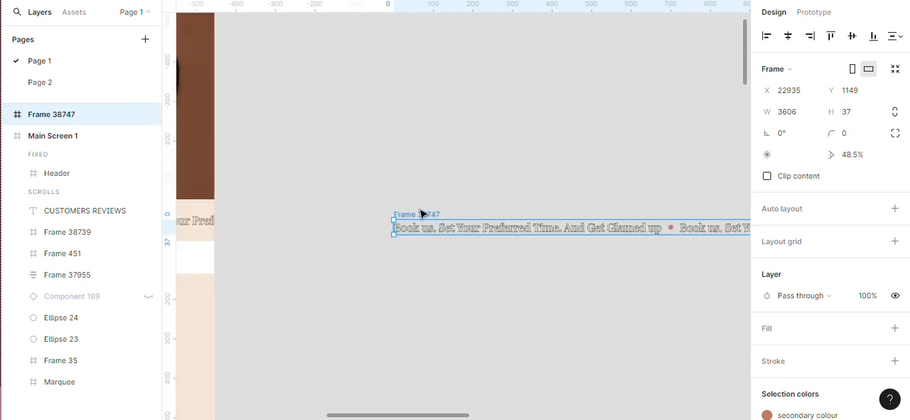
drag(419, 213, 461, 244)
scroll(457, 295, up, 1)
scroll(485, 289, up, 1)
scroll(488, 288, up, 2)
scroll(396, 228, up, 1)
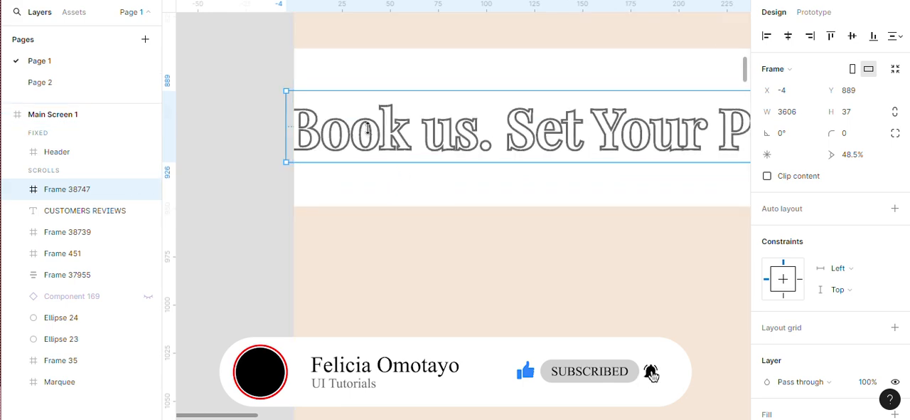
drag(358, 118, 362, 120)
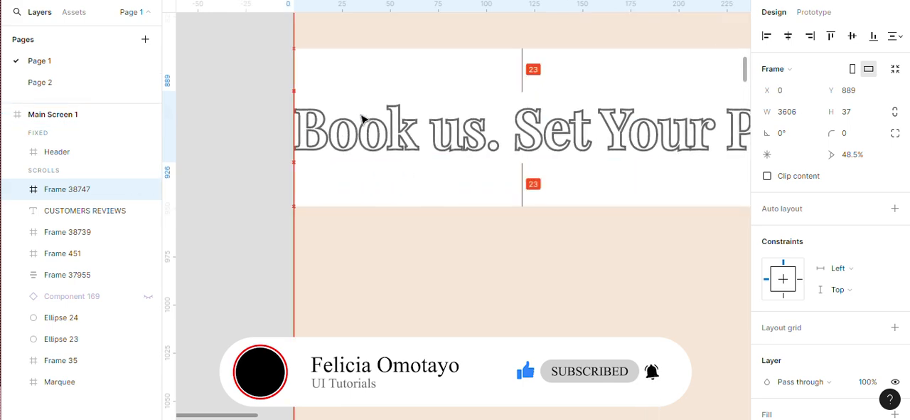
Narrow the outer text frame from its right side to a width of 1728, flush with the right edge of Main Screen 1
scroll(209, 115, down, 5)
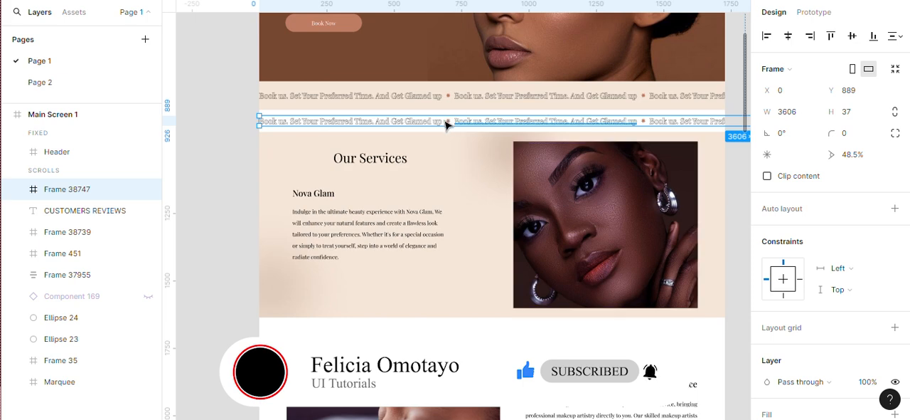
scroll(446, 113, down, 3)
scroll(640, 112, up, 5)
scroll(626, 121, up, 4)
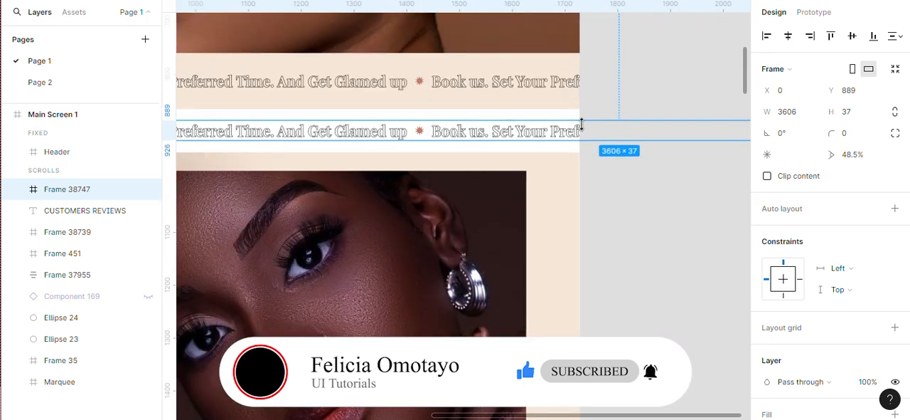
scroll(587, 129, up, 2)
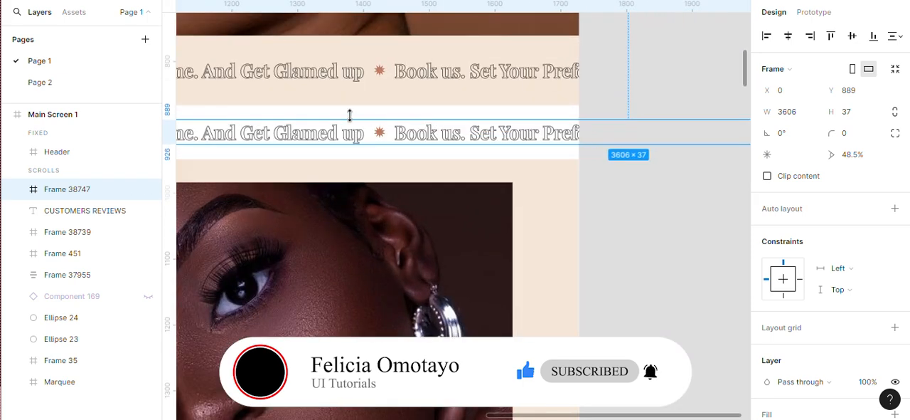
scroll(334, 142, down, 5)
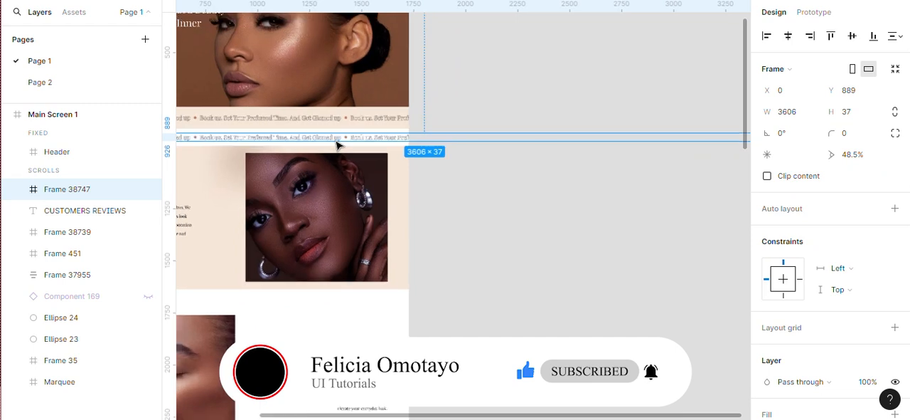
scroll(336, 145, down, 2)
scroll(704, 139, up, 5)
scroll(704, 139, up, 2)
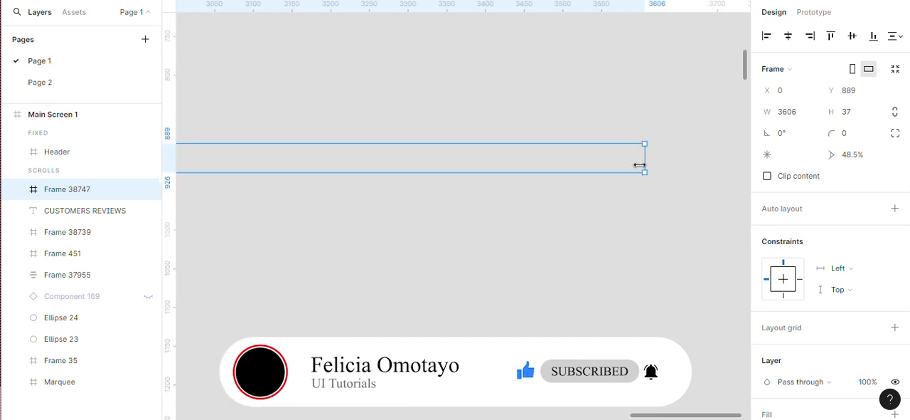
drag(564, 167, 236, 166)
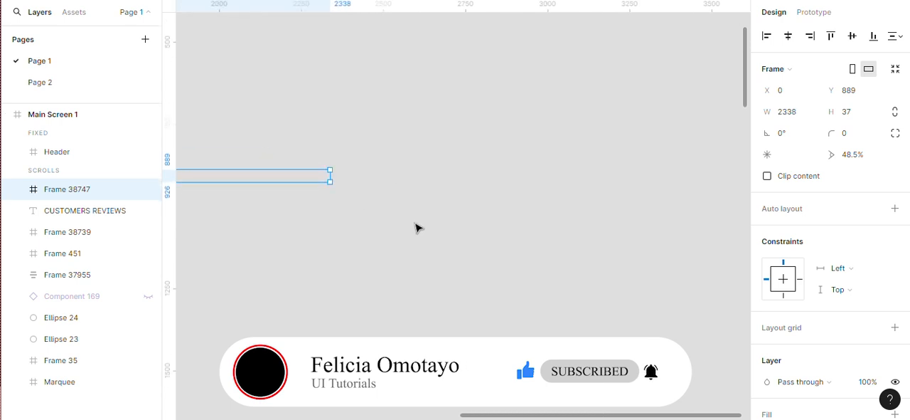
scroll(218, 197, down, 3)
scroll(219, 200, up, 3)
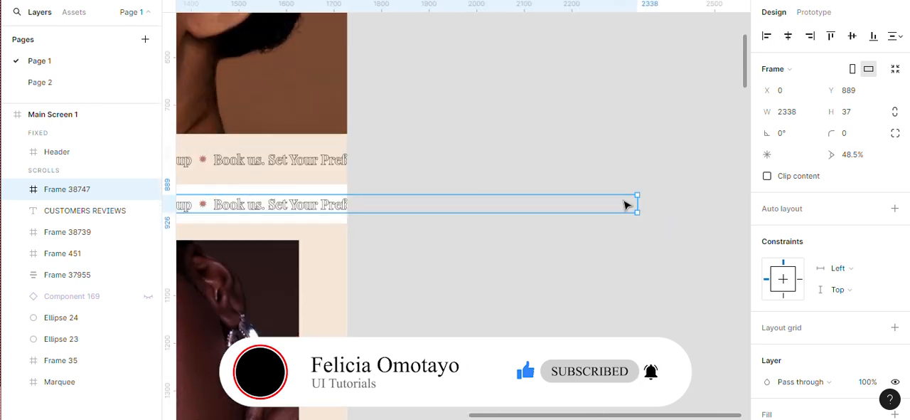
drag(638, 204, 352, 220)
scroll(351, 219, up, 10)
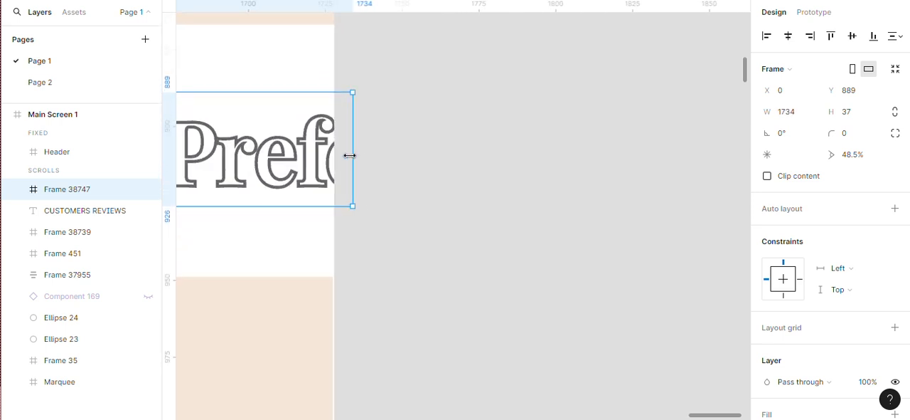
drag(350, 155, 337, 155)
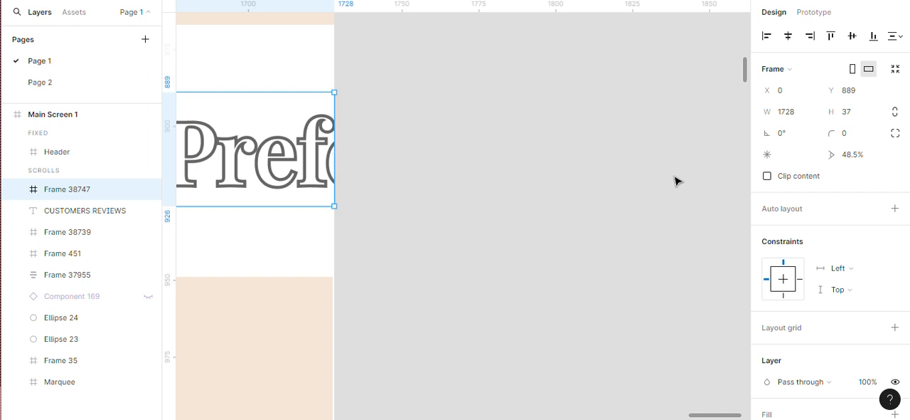
Turn on Clip content for the outer text frame and deselect it
click(767, 177)
click(360, 267)
scroll(360, 266, down, 15)
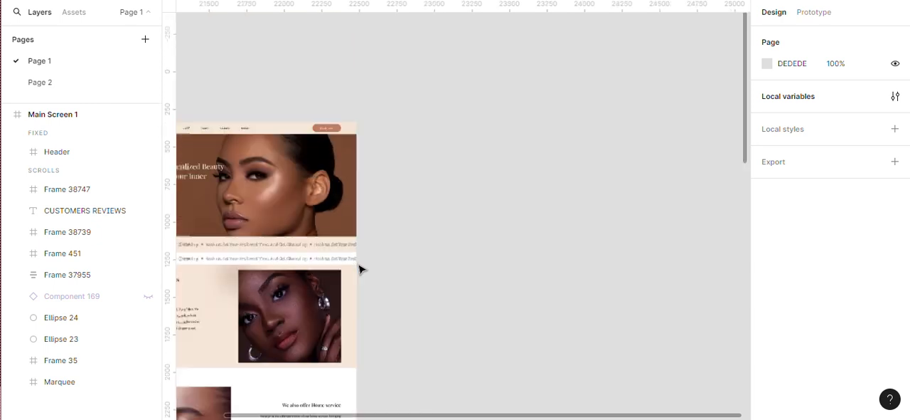
Move the clipped text frame out of Main Screen 1 onto the empty canvas beside it, at about X 22617, Y 1018
scroll(209, 266, up, 10)
click(221, 246)
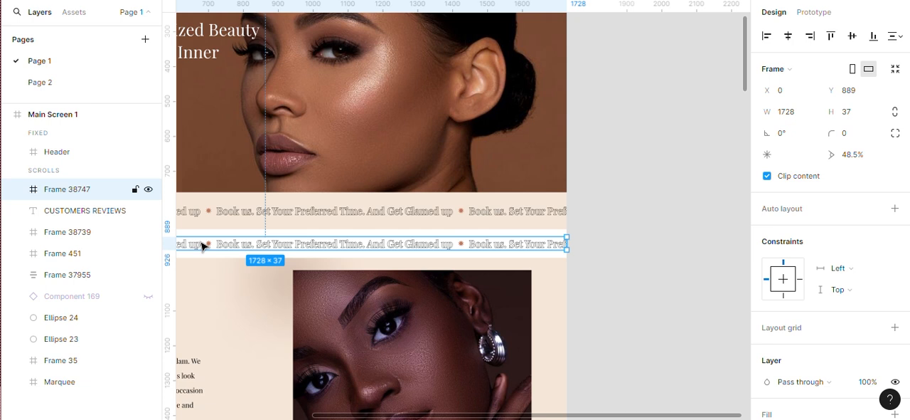
drag(202, 246, 566, 177)
Duplicate the clipped text frame directly below the original at Y 1083, keeping the left edges aligned
scroll(431, 194, down, 3)
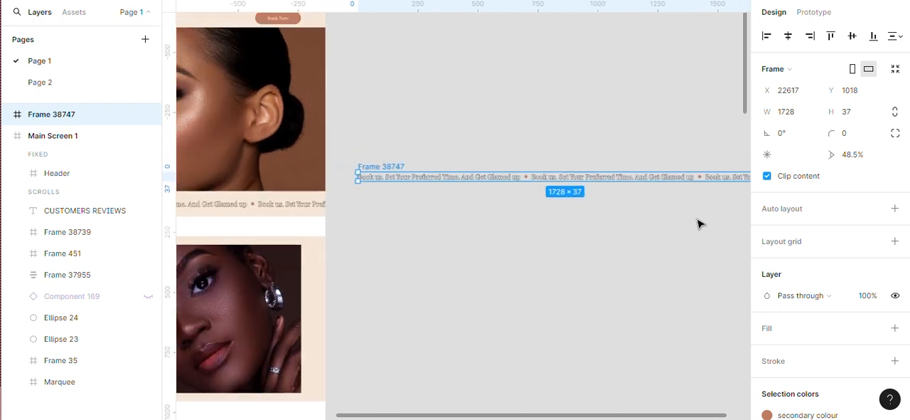
scroll(698, 222, up, 3)
scroll(368, 212, down, 3)
scroll(368, 213, up, 4)
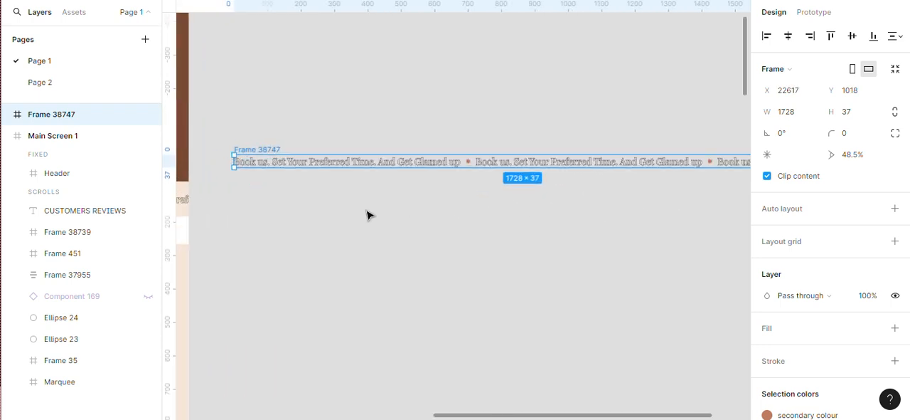
scroll(215, 136, down, 2)
scroll(189, 126, up, 3)
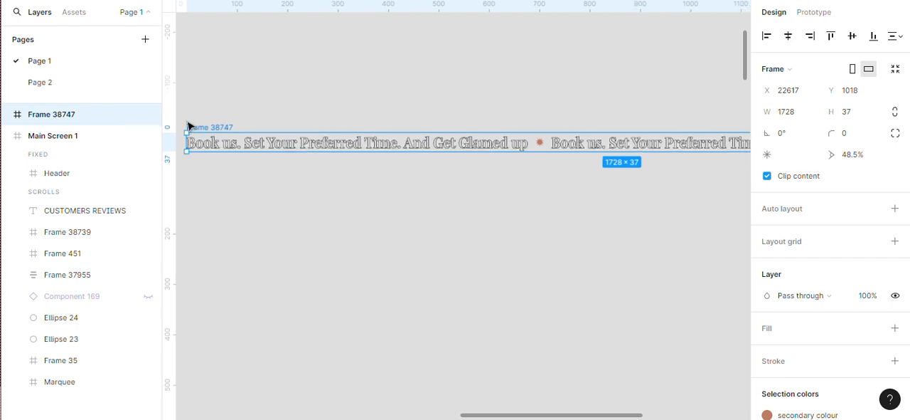
scroll(189, 126, up, 1)
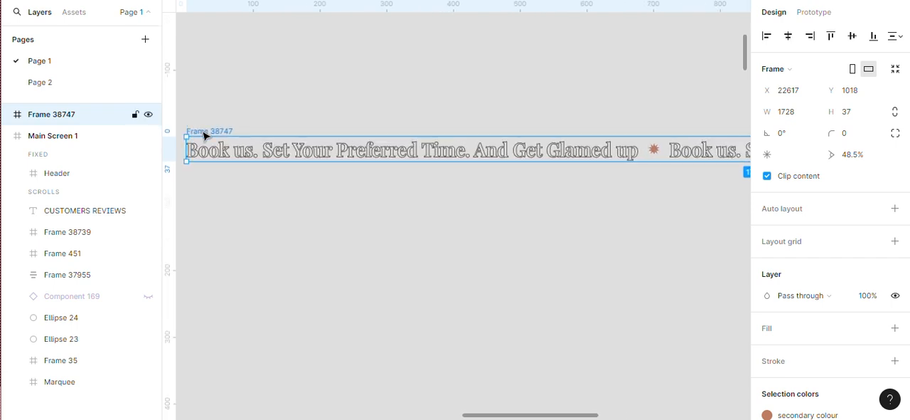
drag(204, 135, 205, 180)
key(shift+a)
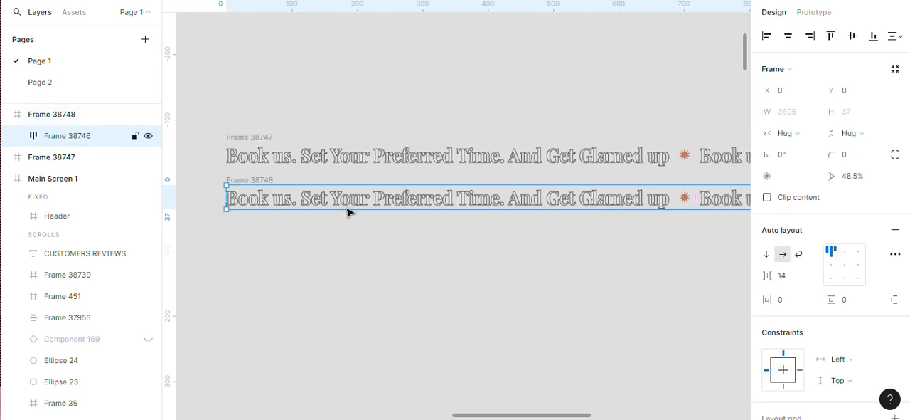
click(289, 235)
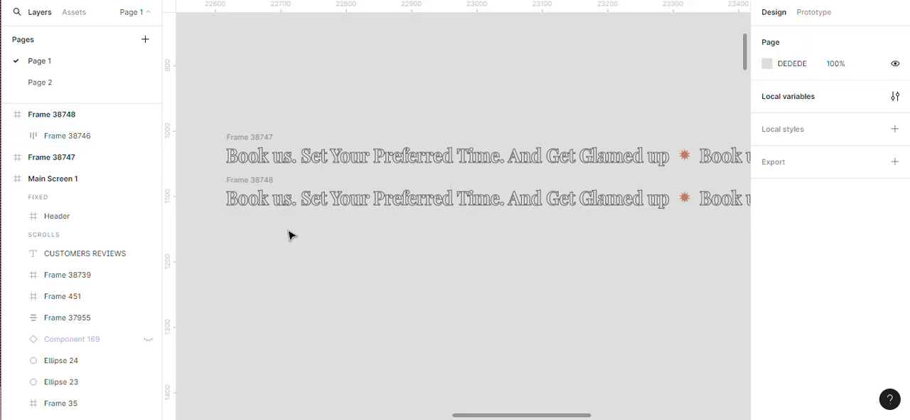
scroll(289, 235, up, 1)
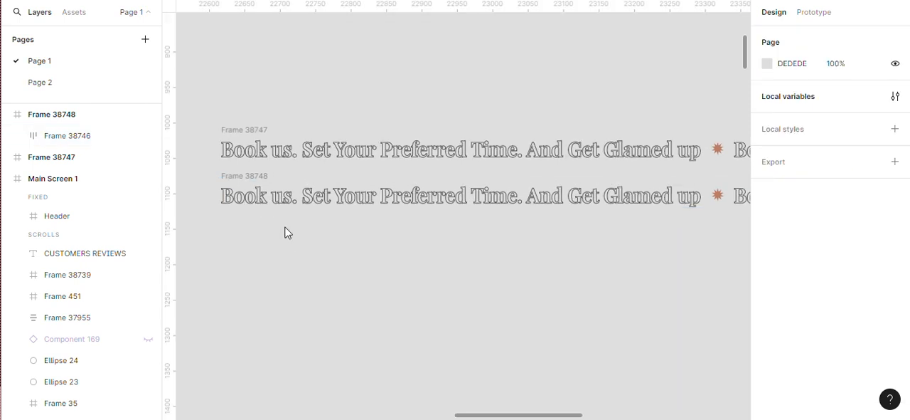
Shift the text row inside the lower duplicated frame left to X -1450, leaving Y at 0
click(242, 177)
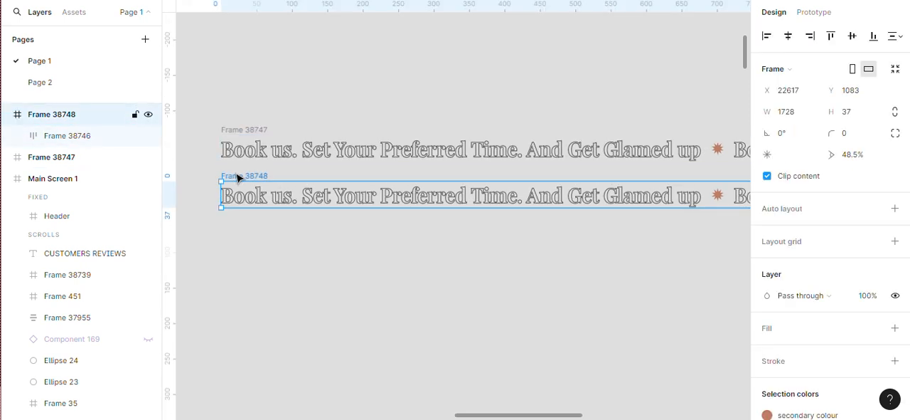
click(283, 205)
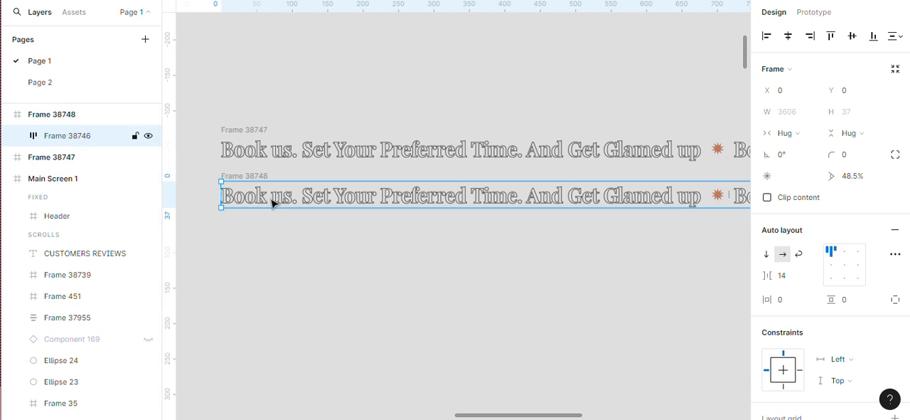
key(shift+Left)
key(shift+Left)
key(shift+Left)
key(shift+Left)
key(shift+Left)
key(shift+Left)
key(shift+Left)
key(shift+Left)
key(shift+Left)
key(shift+Left)
key(shift+Left)
key(shift+Left)
key(shift+Left)
key(shift+Left)
key(shift+Left)
key(shift+Left)
key(shift+Left)
key(shift+Left)
key(shift+Left)
key(shift+Left)
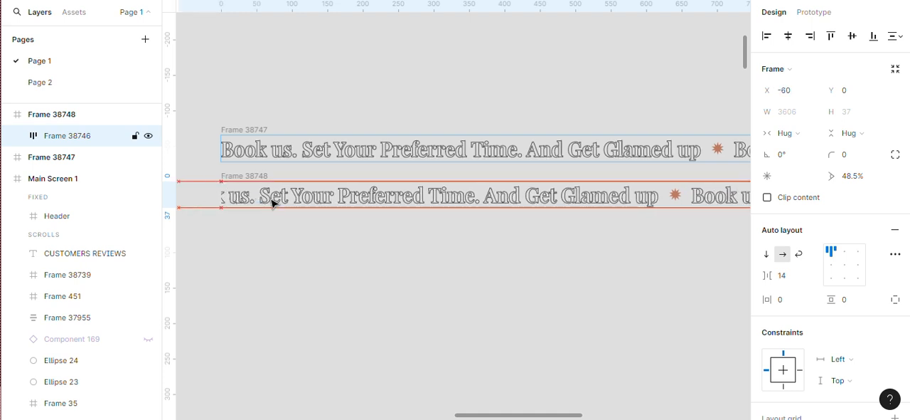
key(shift+Left)
key(shift+Left)
key(shift+Left)
key(shift+Left)
key(shift+Left)
key(shift+Left)
key(shift+Left)
key(shift+Left)
key(shift+Left)
key(shift+Left)
key(shift+Left)
key(shift+Left)
key(shift+Left)
key(shift+Left)
key(shift+Left)
key(shift+Left)
key(shift+Left)
key(shift+Left)
key(shift+Left)
key(shift+Left)
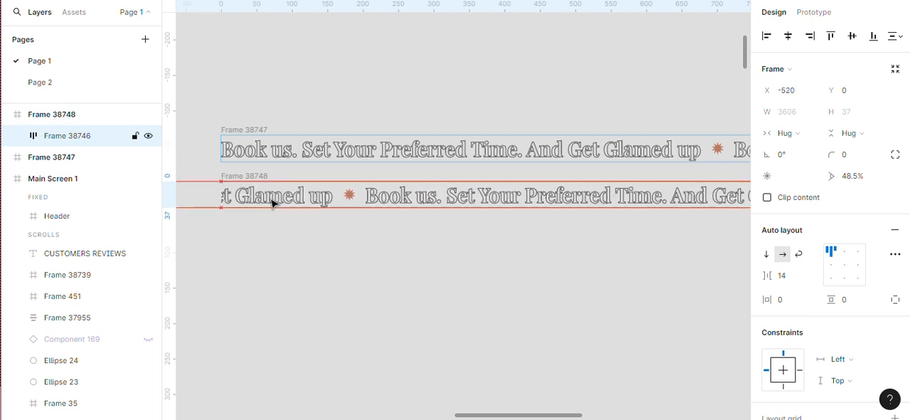
key(shift+Left)
key(shift+Left)
key(shift+Left)
key(shift+Left)
key(shift+Left)
key(shift+Left)
key(shift+Left)
key(shift+Left)
key(shift+Left)
key(shift+Left)
key(shift+Left)
key(shift+Left)
key(shift+Left)
key(shift+Left)
key(shift+Left)
key(shift+Left)
key(shift+Left)
key(shift+Left)
key(shift+Left)
key(shift+Left)
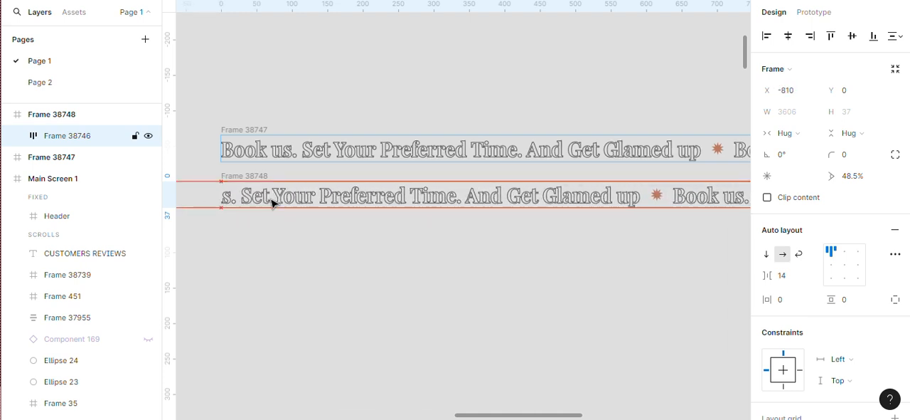
key(shift+Left)
key(shift+Left)
key(shift+Left)
key(shift+Left)
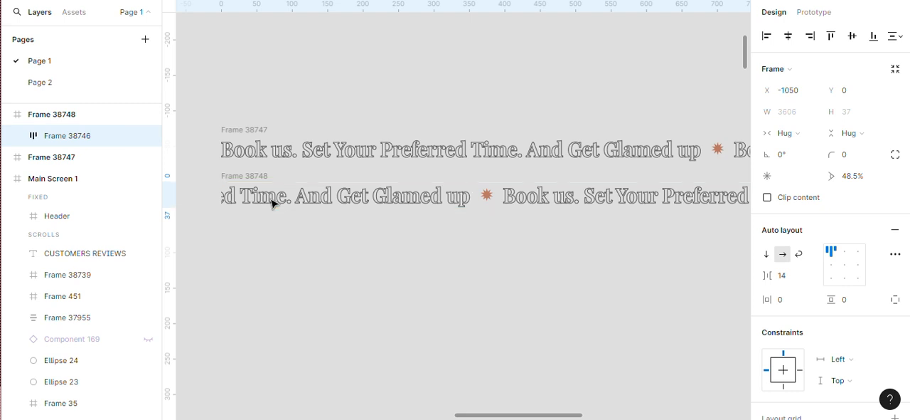
scroll(273, 204, down, 5)
scroll(272, 205, down, 3)
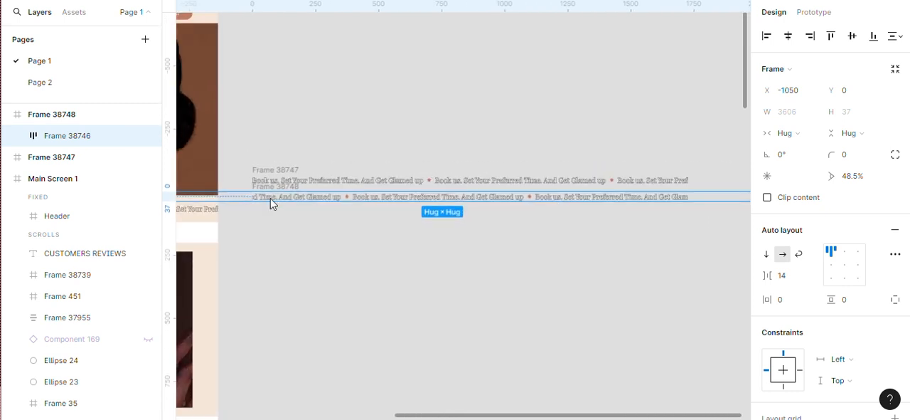
scroll(272, 204, up, 2)
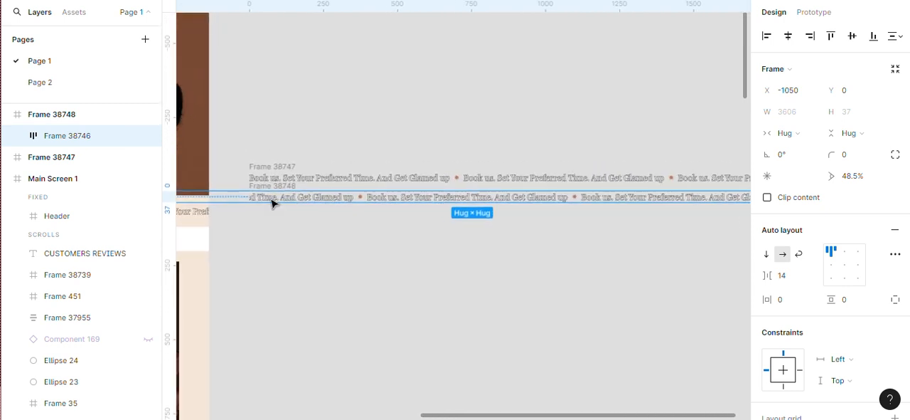
key(shift+Left)
key(shift+Left)
key(shift+Left)
key(shift+Left)
key(shift+Left)
key(shift+Left)
key(shift+Left)
key(shift+Left)
key(shift+Left)
key(shift+Left)
key(shift+Left)
key(shift+Left)
key(shift+Left)
key(shift+Left)
key(shift+Left)
key(shift+Left)
key(shift+Left)
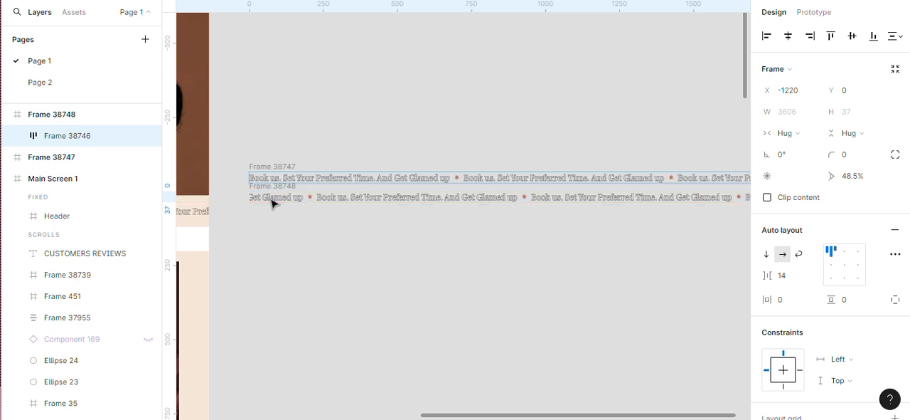
key(shift+Left)
key(shift+Left)
key(shift+Left)
key(shift+Left)
key(shift+Left)
key(shift+Left)
key(shift+Left)
key(shift+Left)
key(shift+Left)
key(shift+Left)
key(shift+Left)
key(shift+Left)
key(shift+Left)
key(shift+Left)
key(shift+Left)
key(shift+Left)
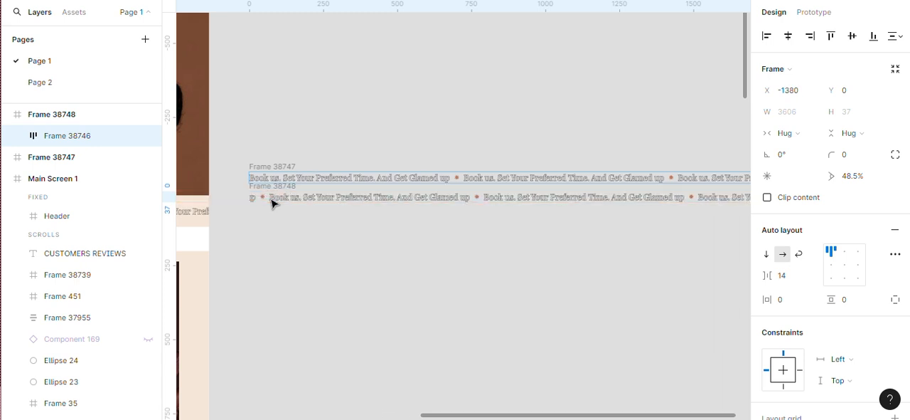
key(shift+Left)
key(shift+Left)
key(shift+Left)
key(shift+Left)
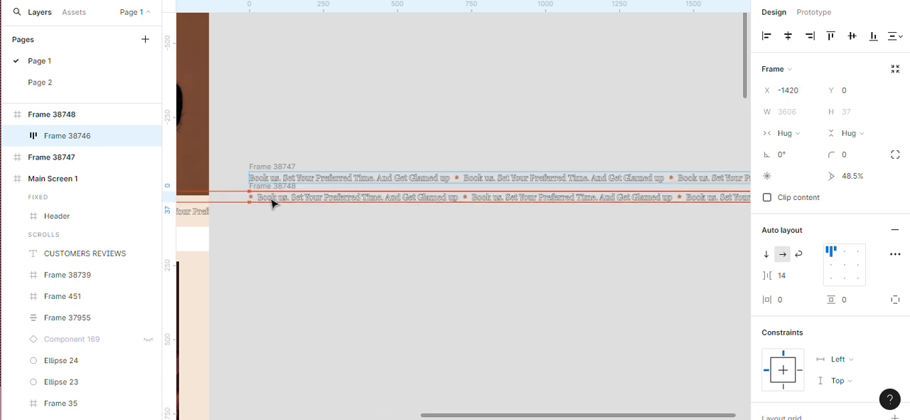
key(shift+Left)
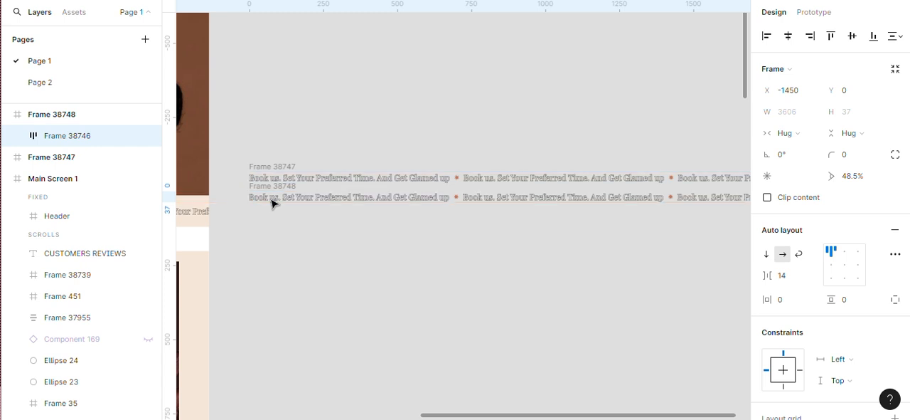
Fine-tune the lower frame's text row to X -1448 so its first letter lines up with the row above
scroll(271, 203, up, 10)
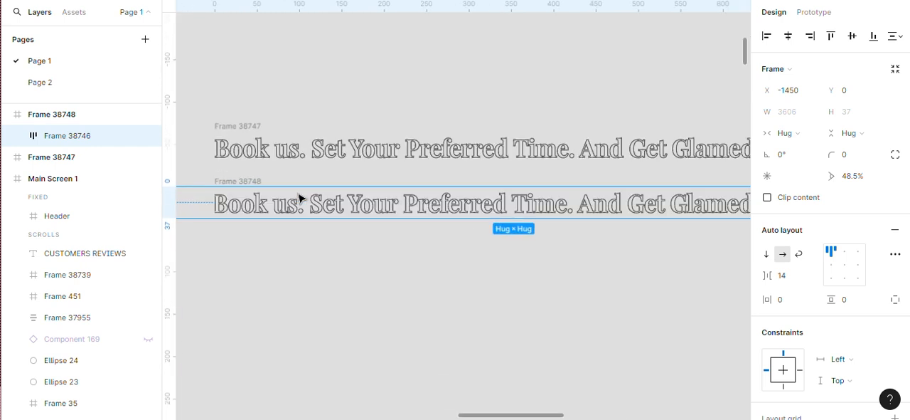
scroll(253, 230, up, 4)
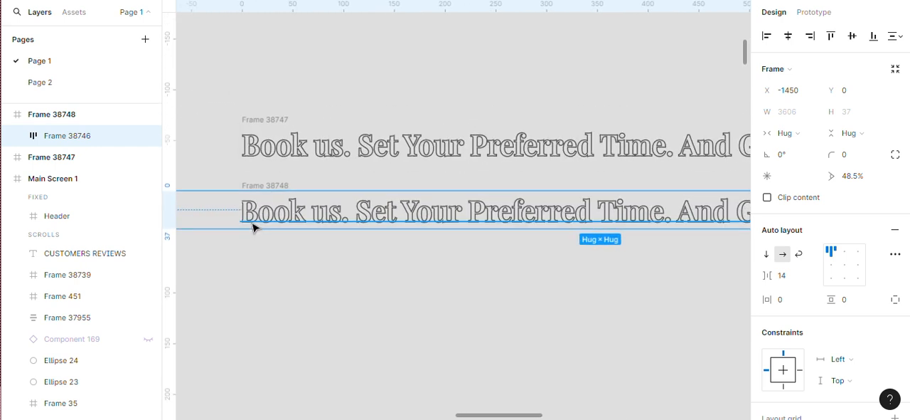
key(Right)
key(Right)
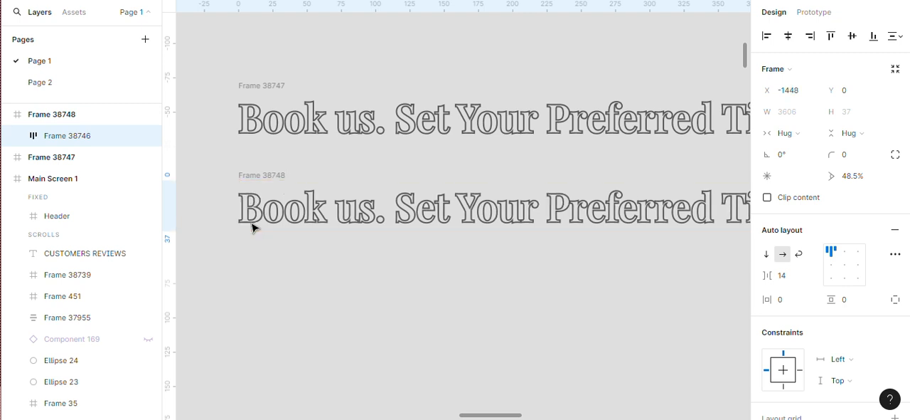
Compare the text alignment of the two frames at their left and right ends, and deselect the lower row
scroll(256, 235, down, 6)
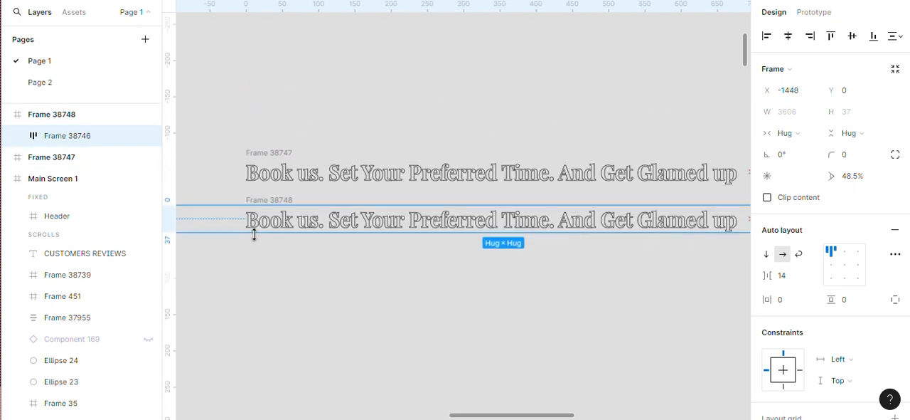
scroll(268, 238, down, 2)
scroll(678, 234, up, 3)
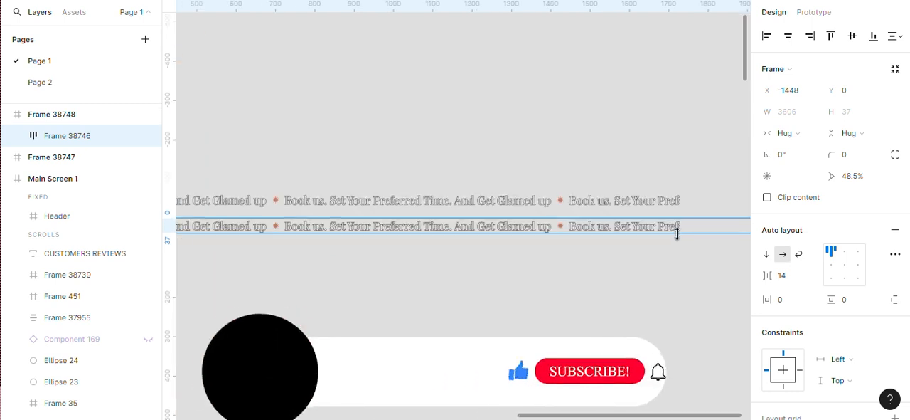
scroll(620, 251, down, 2)
scroll(640, 246, down, 2)
scroll(643, 239, up, 6)
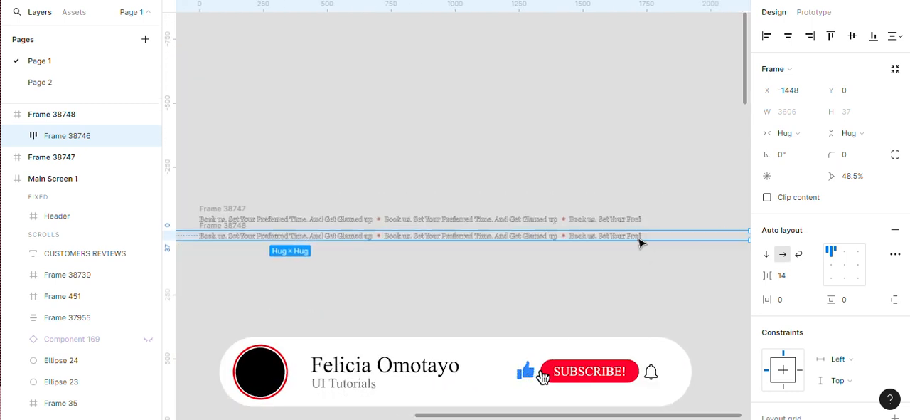
scroll(640, 240, down, 4)
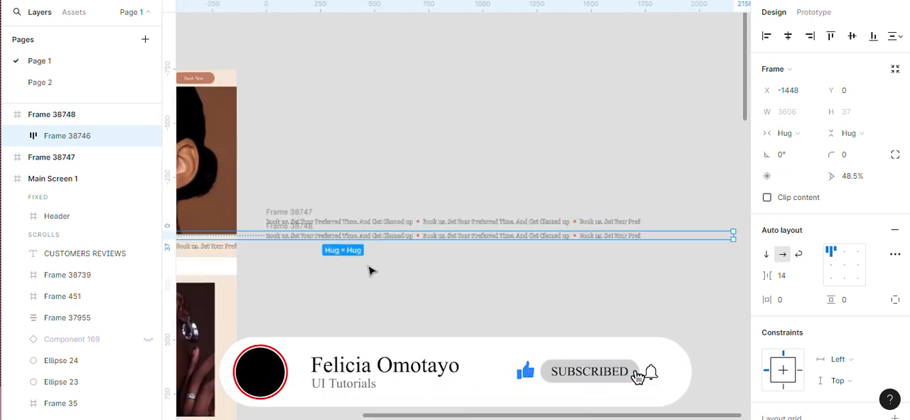
scroll(249, 254, up, 1)
scroll(261, 249, up, 2)
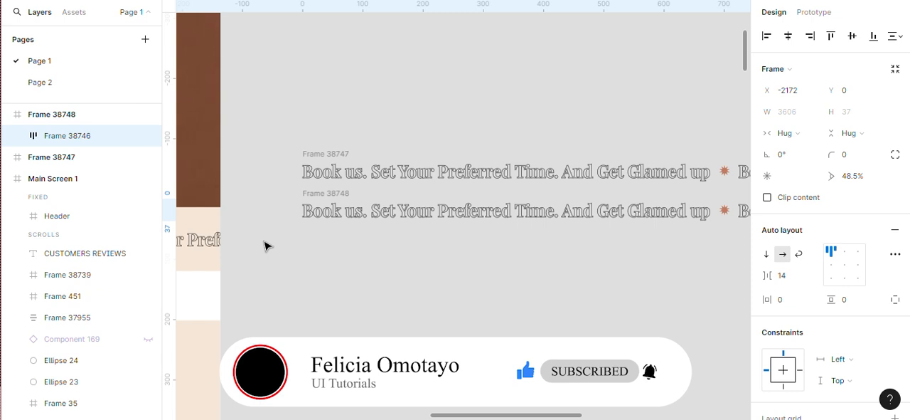
scroll(265, 246, down, 5)
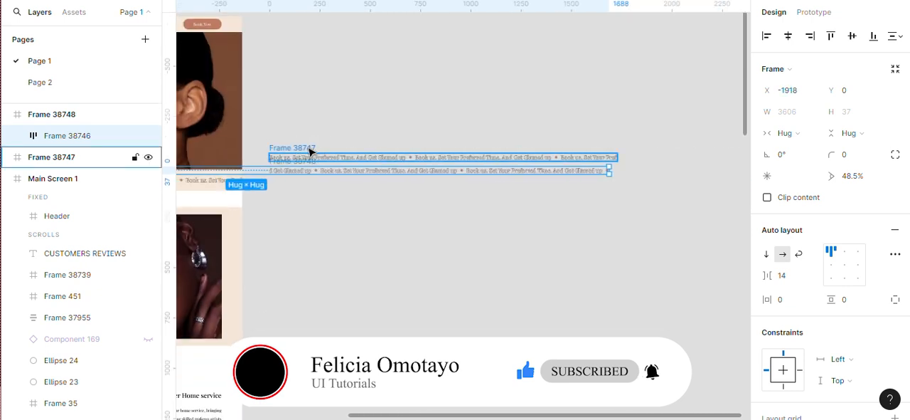
scroll(298, 156, up, 8)
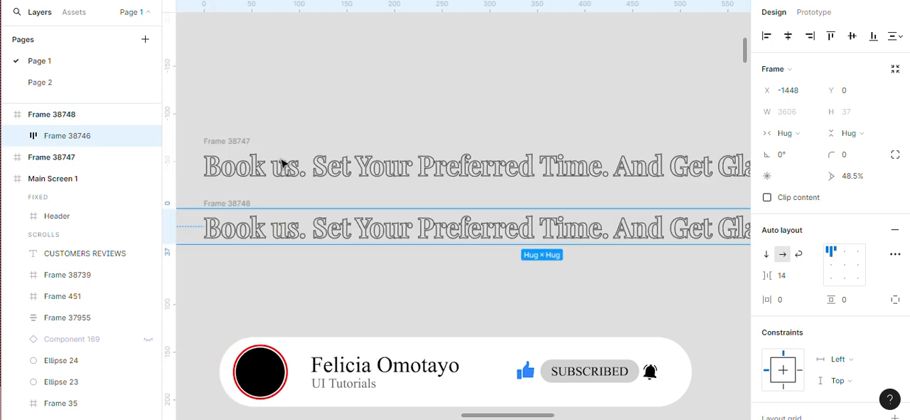
scroll(380, 206, down, 1)
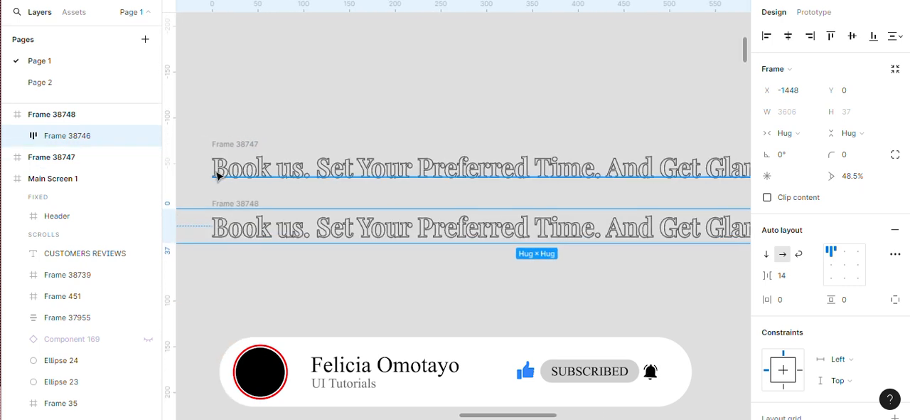
click(208, 262)
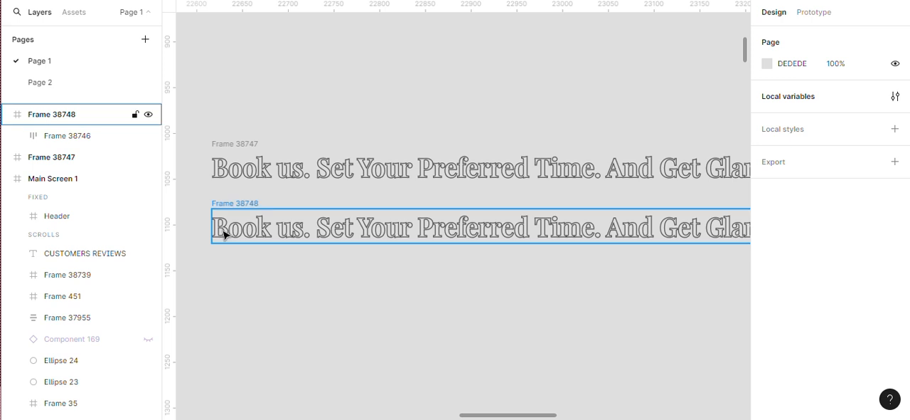
scroll(223, 230, up, 2)
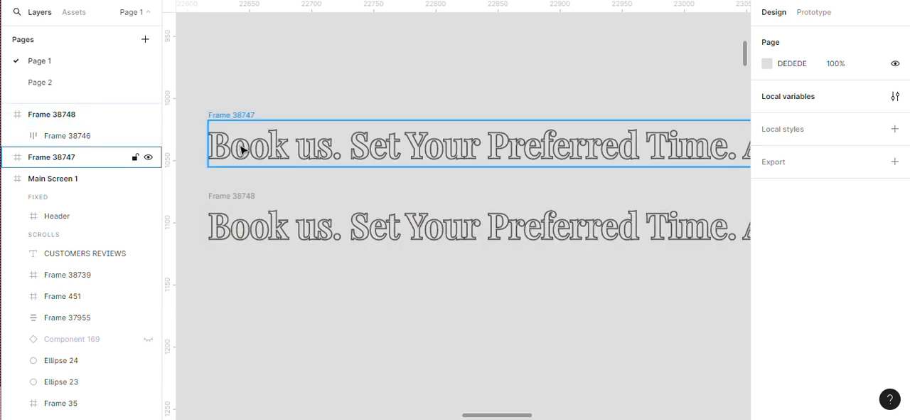
scroll(311, 301, down, 2)
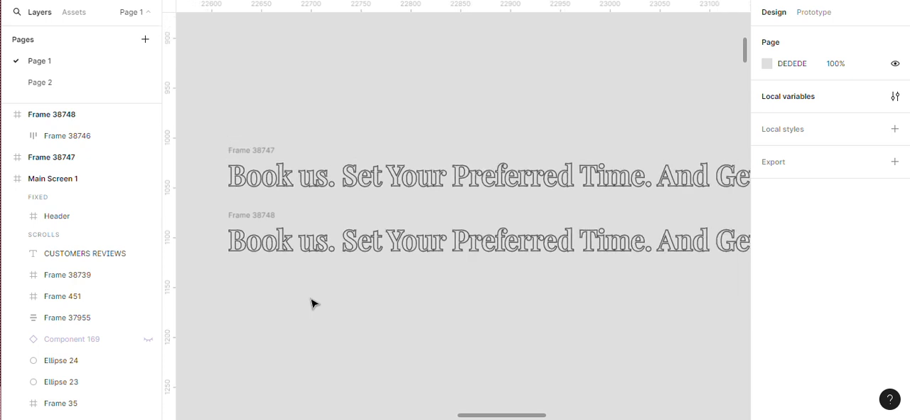
Select both clipped text frames and combine them into a component set
click(250, 151)
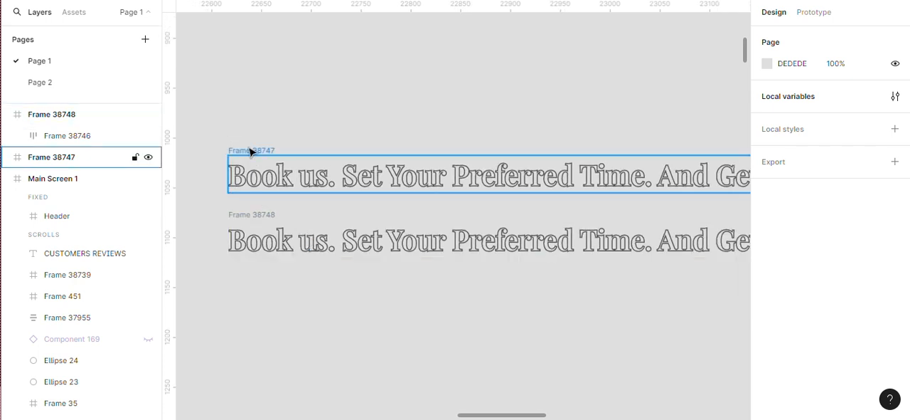
shift+click(242, 215)
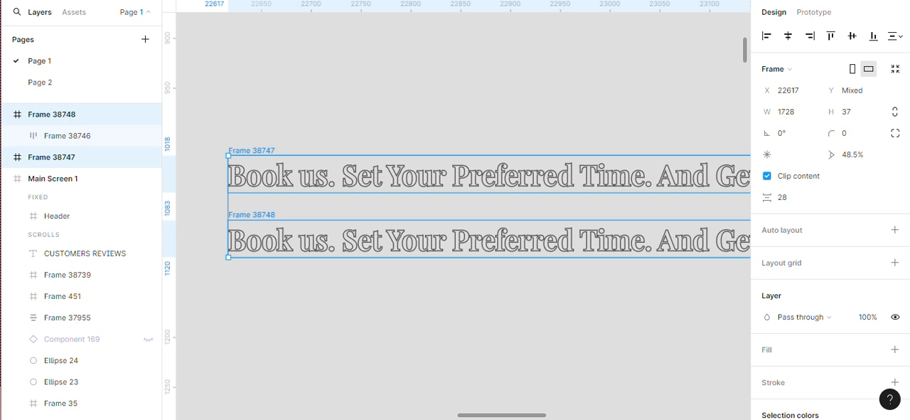
click(436, 1)
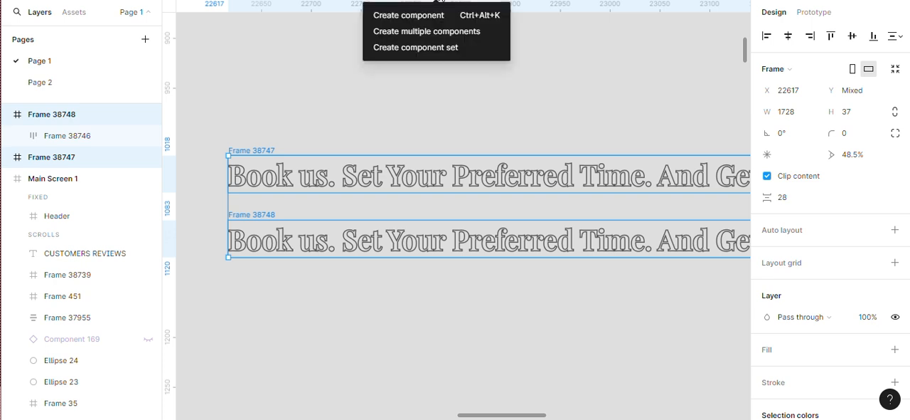
click(439, 48)
Connect the upper marquee variant to the lower variant with a prototype interaction
scroll(336, 220, down, 2)
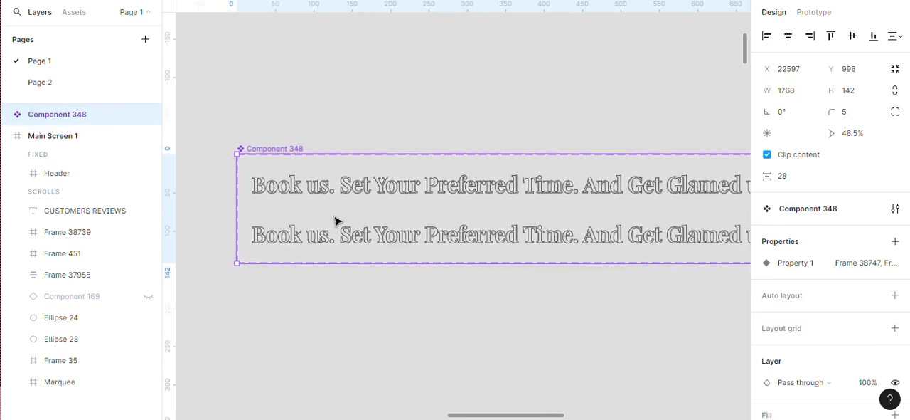
scroll(569, 253, up, 2)
scroll(569, 252, up, 1)
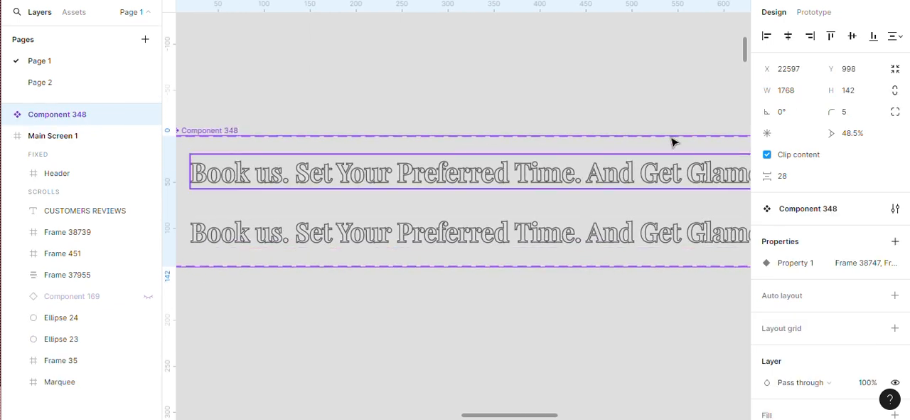
click(817, 14)
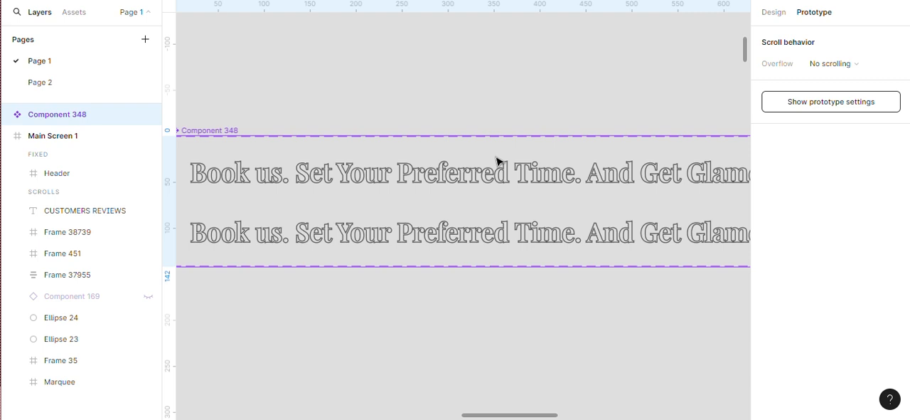
click(460, 182)
scroll(355, 177, down, 1)
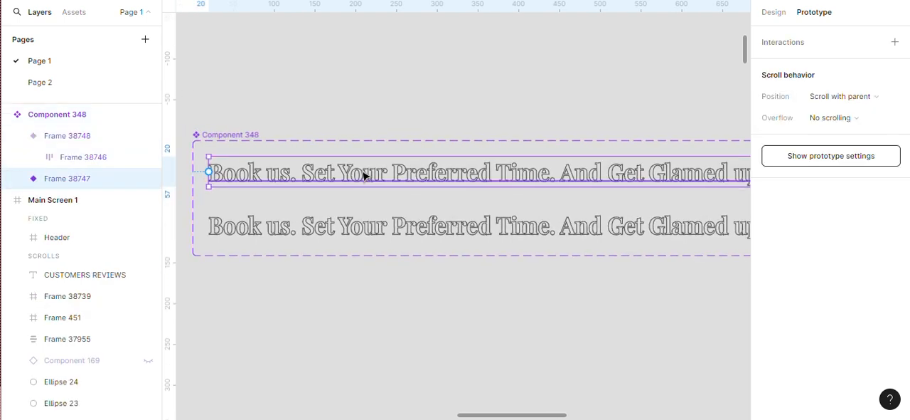
scroll(619, 181, up, 4)
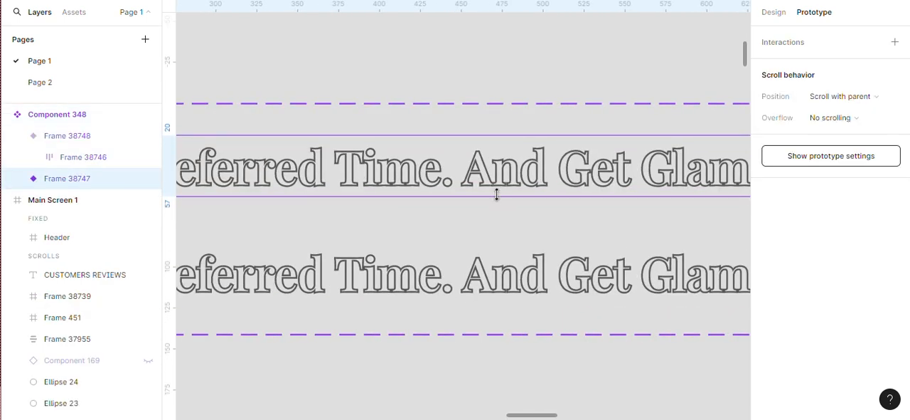
scroll(506, 188, down, 5)
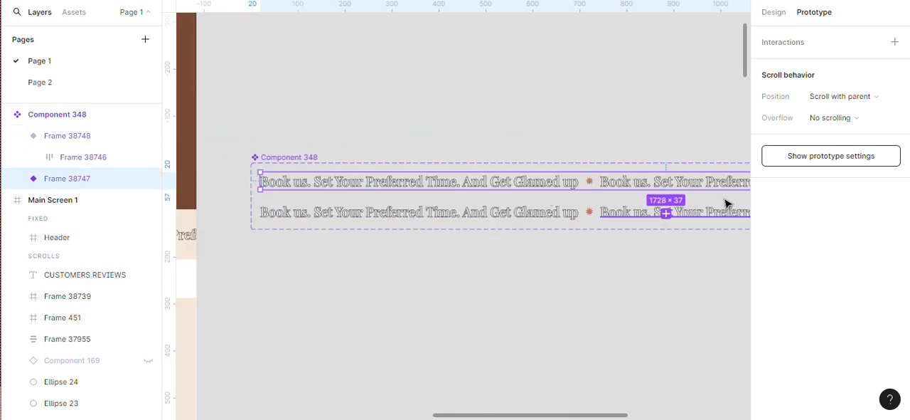
scroll(728, 202, up, 5)
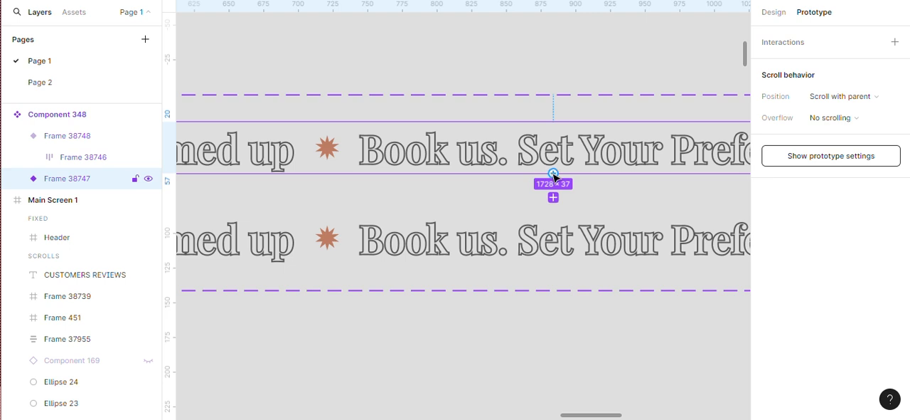
drag(553, 197, 556, 248)
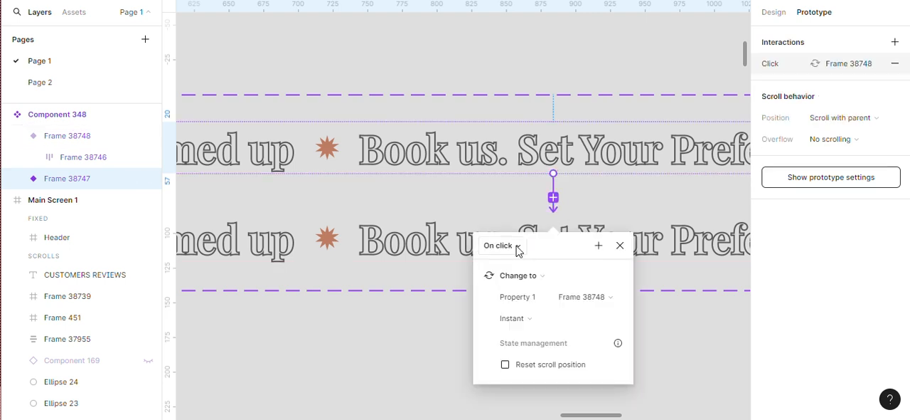
Set the upper variant's interaction to trigger After delay with a 1 ms delay
scroll(671, 309, up, 2)
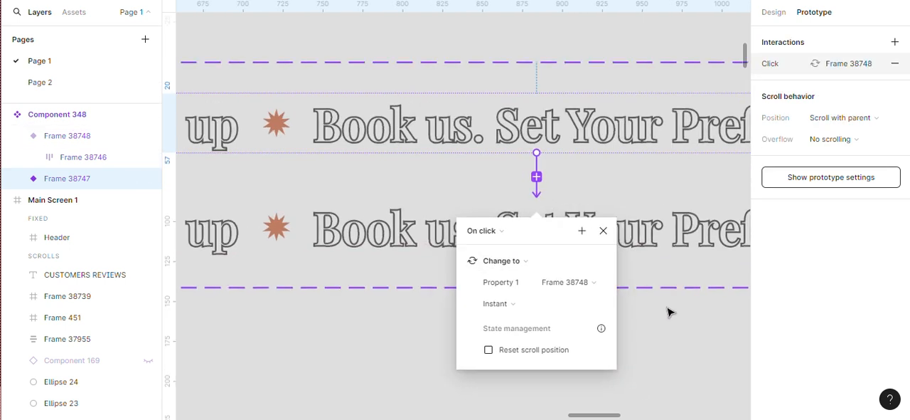
click(497, 227)
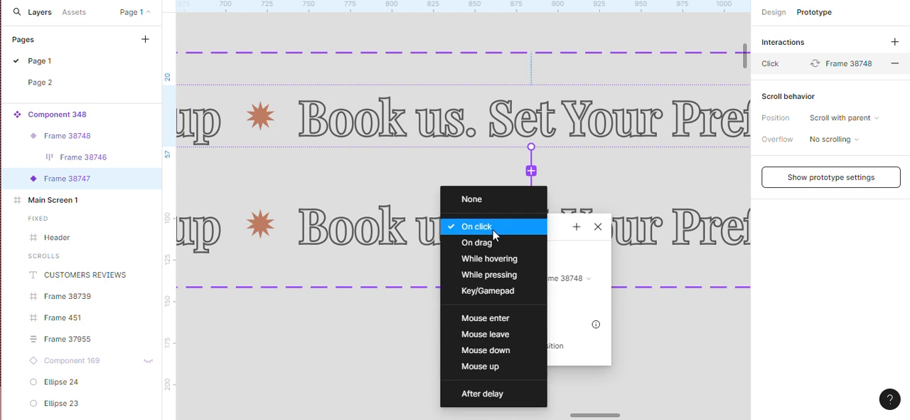
click(483, 385)
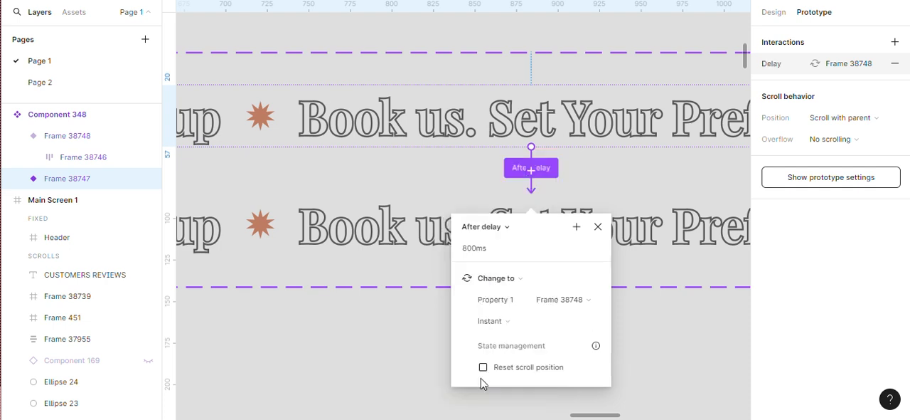
click(482, 249)
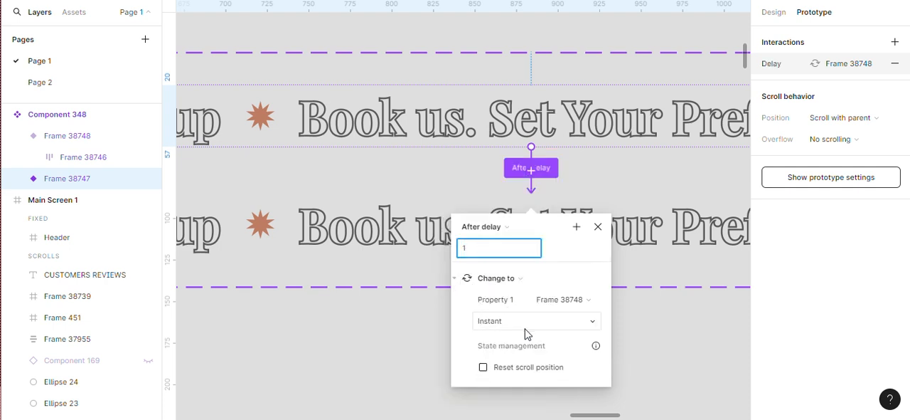
Give the upper variant's interaction a Smart animate transition lasting 8000 ms
click(595, 329)
click(510, 317)
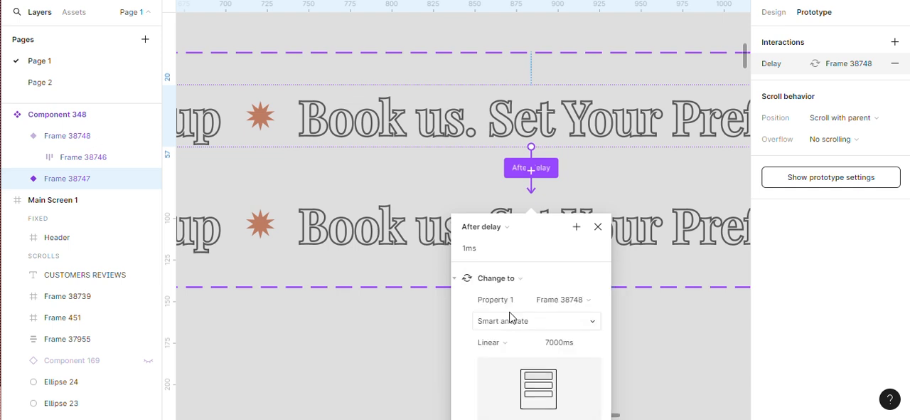
click(577, 351)
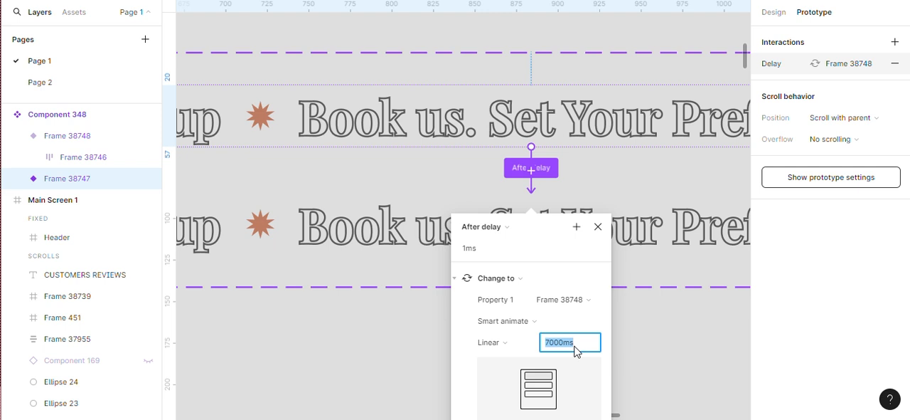
text(8000)
click(616, 346)
Connect the lower variant back to the upper variant with an After delay trigger and Instant animation
click(421, 244)
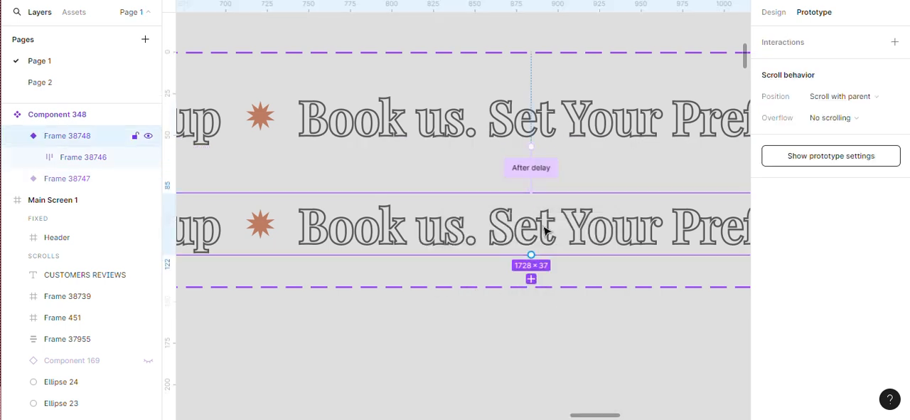
drag(532, 242, 532, 142)
click(485, 179)
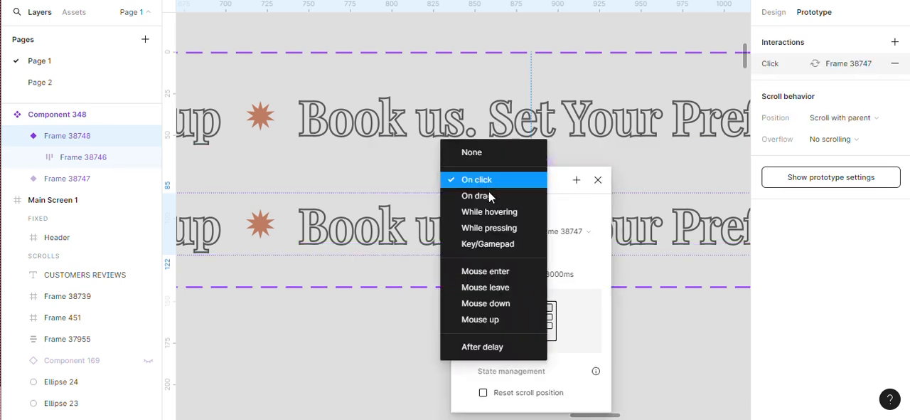
click(503, 353)
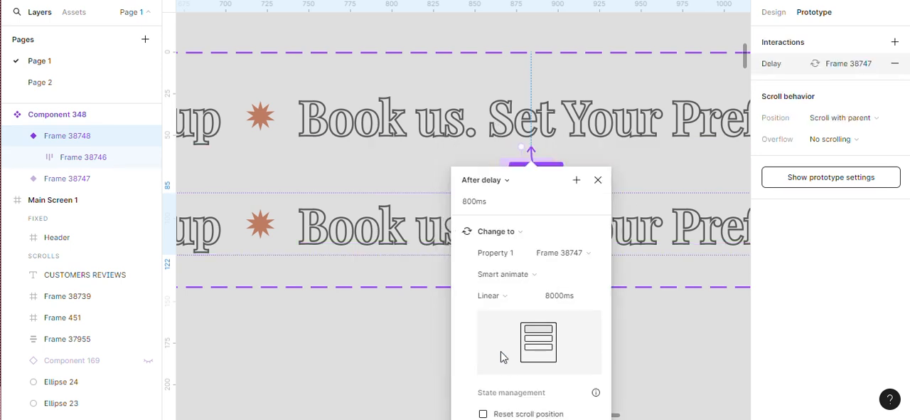
click(540, 283)
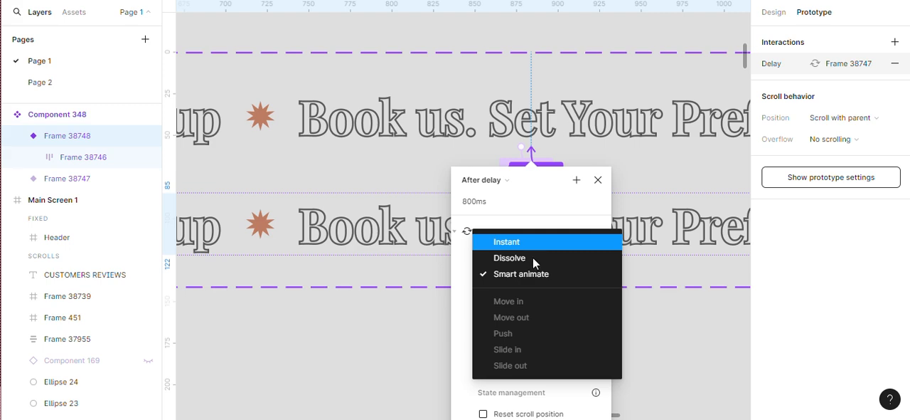
click(532, 242)
click(605, 350)
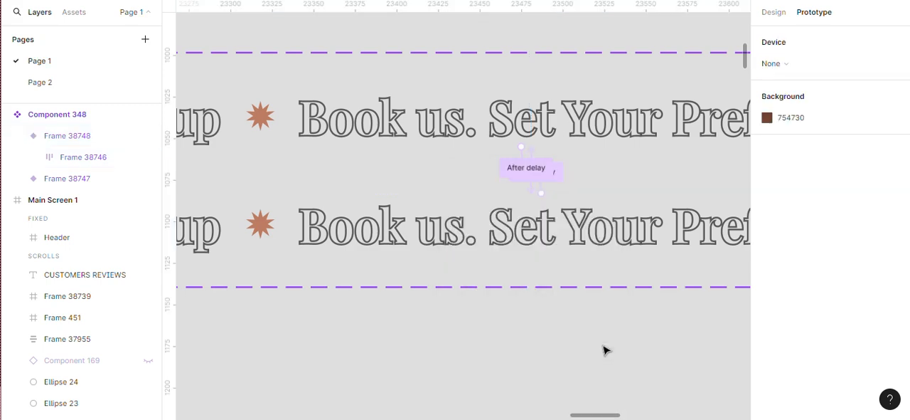
Copy the upper marquee variant from the component set
scroll(606, 350, down, 5)
scroll(603, 350, down, 3)
scroll(603, 350, down, 2)
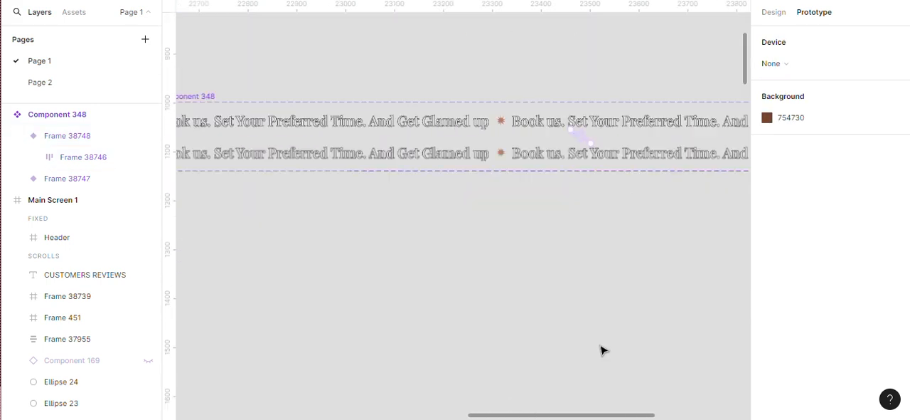
scroll(601, 346, down, 2)
scroll(294, 255, up, 5)
scroll(247, 175, up, 1)
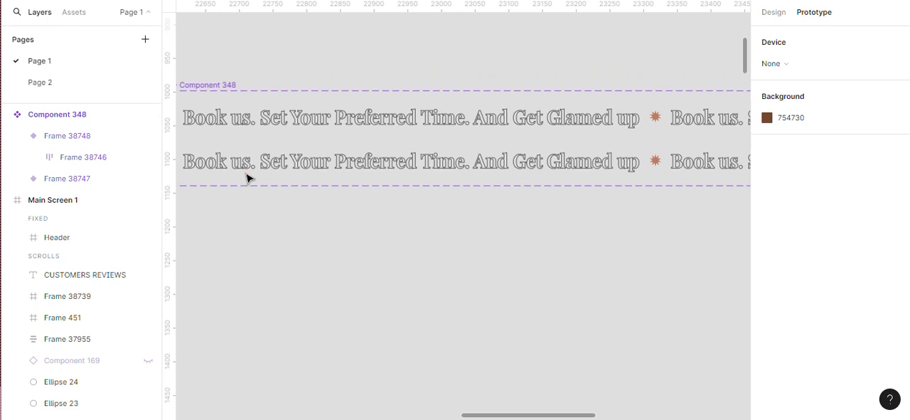
click(242, 122)
scroll(241, 125, up, 1)
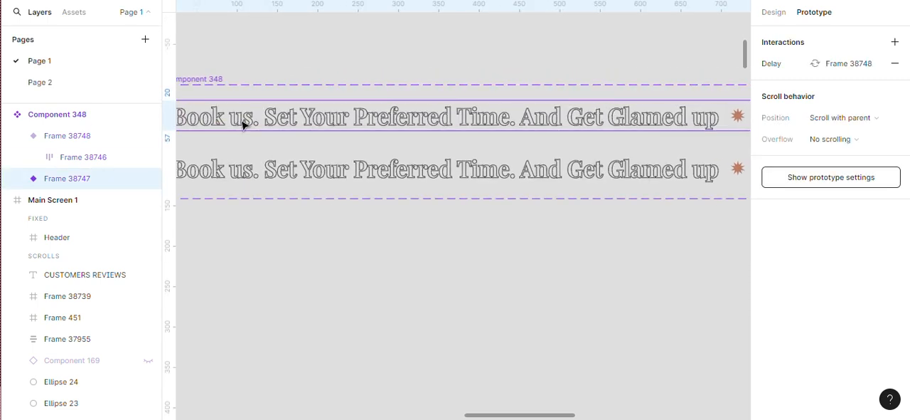
scroll(243, 126, down, 3)
scroll(244, 129, up, 3)
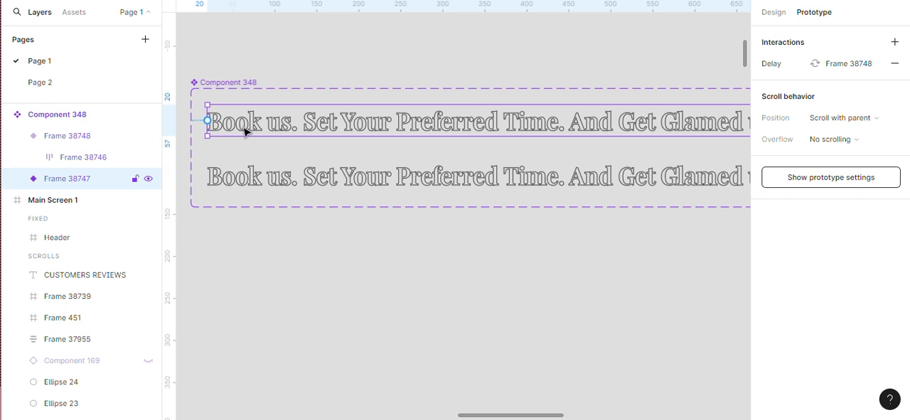
right_click(245, 132)
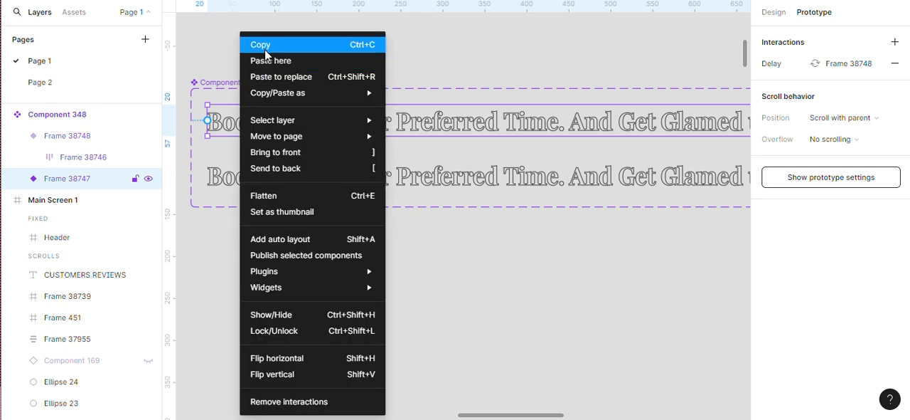
click(268, 47)
Replace the "Book us" text row in Main Screen 1's marquee with the copied variant
scroll(488, 220, down, 5)
scroll(516, 310, down, 4)
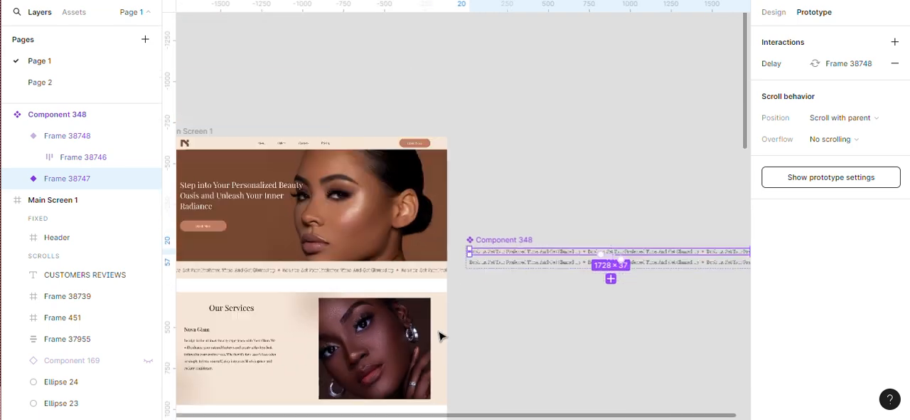
scroll(258, 324, up, 3)
scroll(192, 313, up, 2)
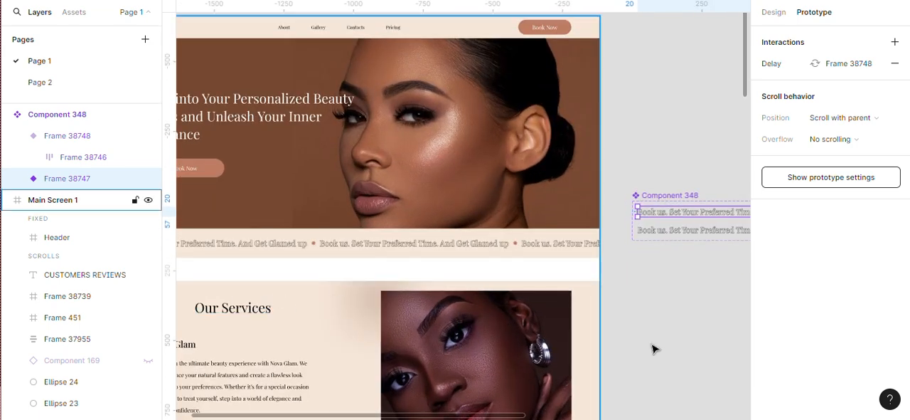
scroll(642, 350, down, 3)
scroll(449, 328, up, 3)
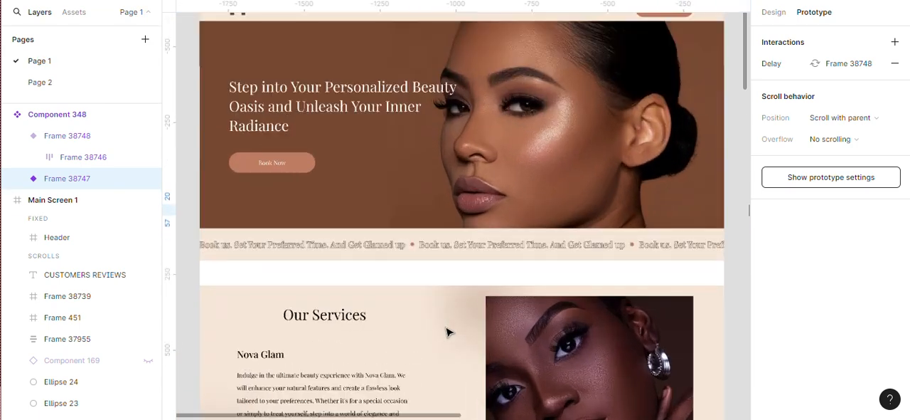
click(301, 249)
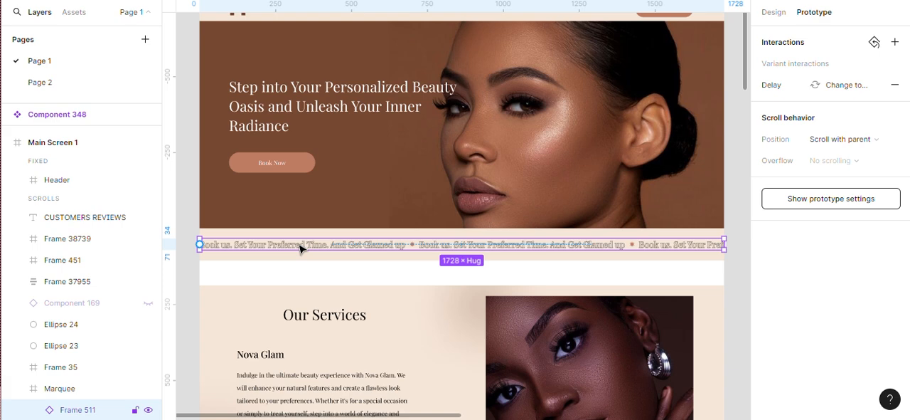
scroll(301, 248, up, 1)
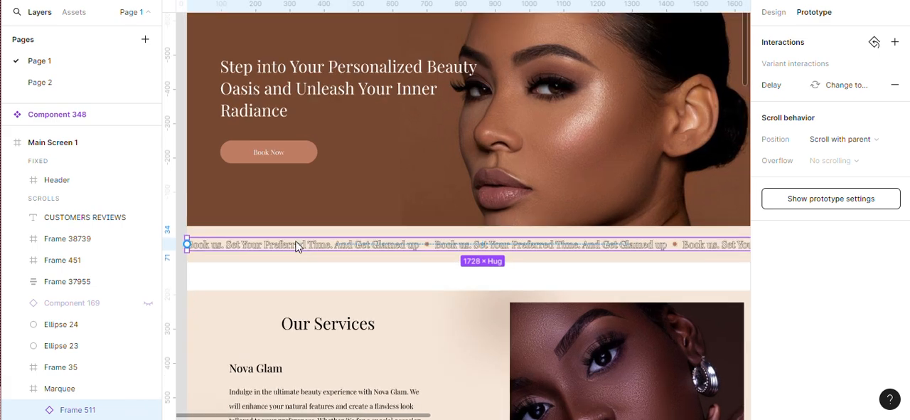
right_click(301, 249)
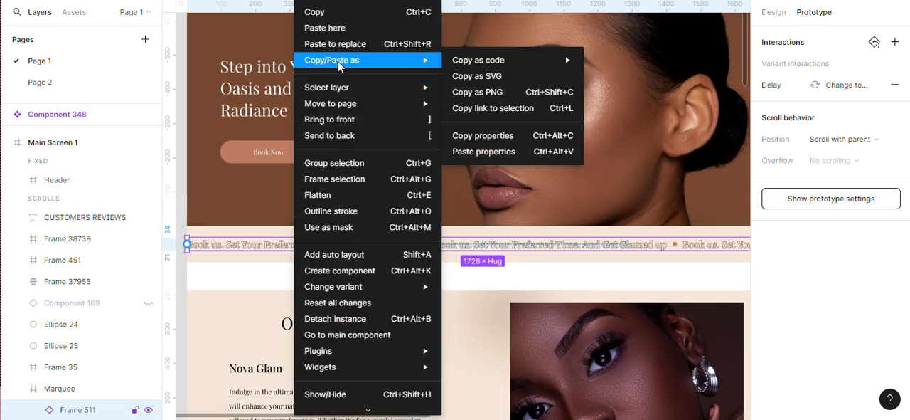
click(345, 40)
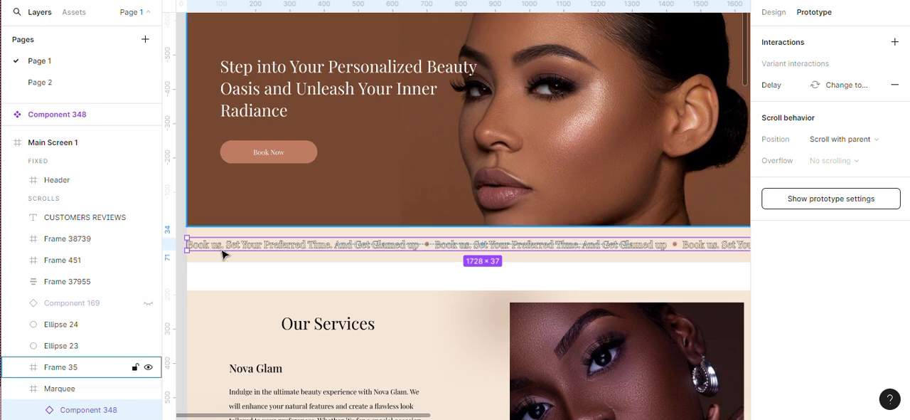
click(223, 285)
Add a flow starting point to the Main Screen 1 frame
scroll(267, 284, down, 2)
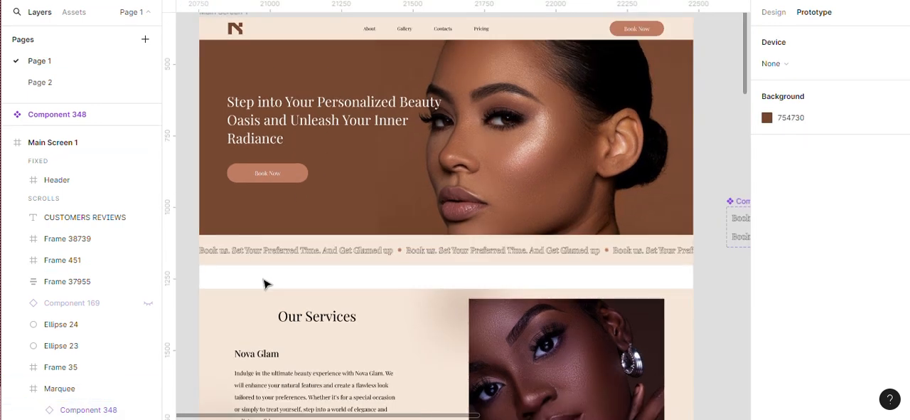
scroll(513, 356, down, 1)
scroll(194, 274, up, 1)
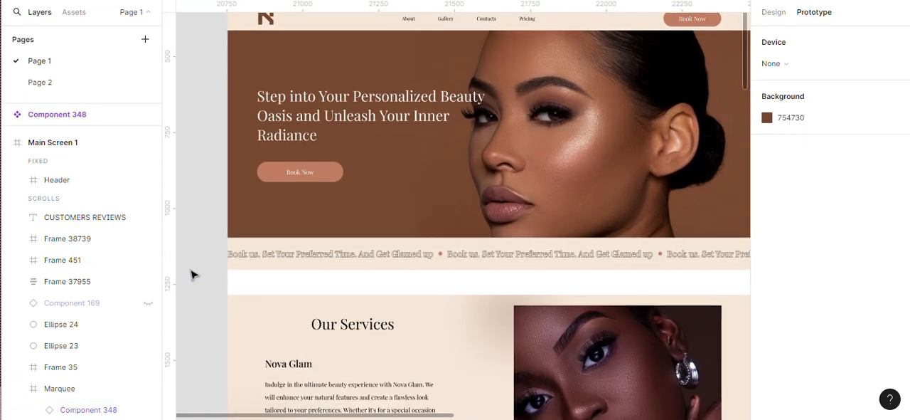
scroll(193, 275, up, 1)
scroll(682, 353, up, 1)
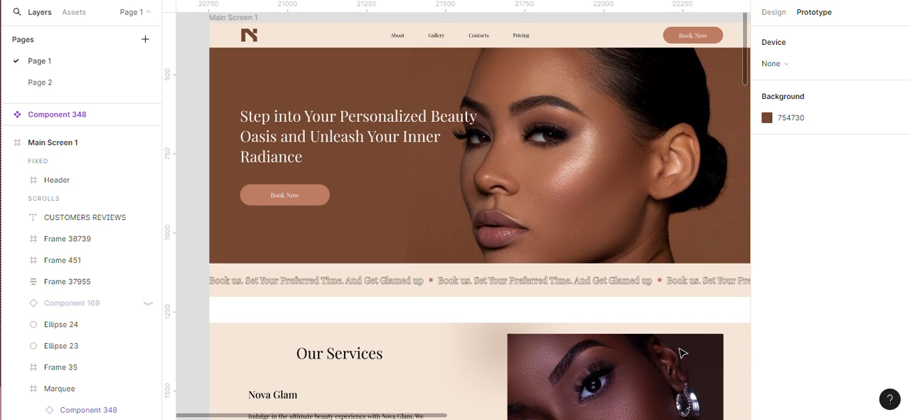
click(249, 22)
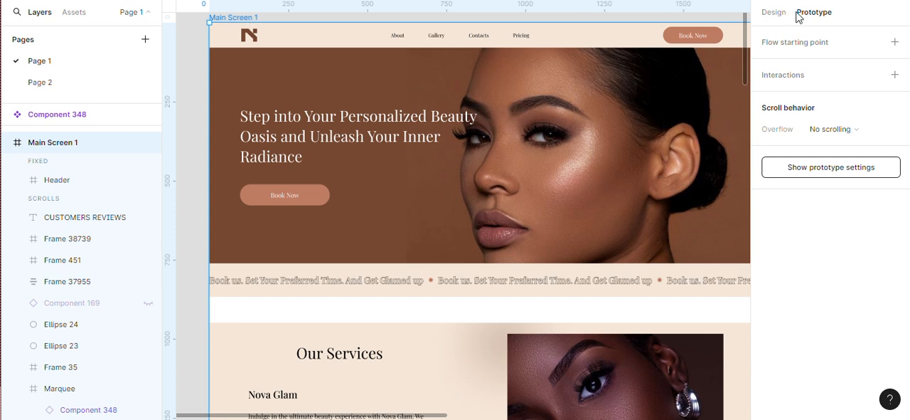
click(782, 51)
Preview Main Screen 1, open the prototype in its own full view, and check the scrolling marquee below the hero image
click(199, 28)
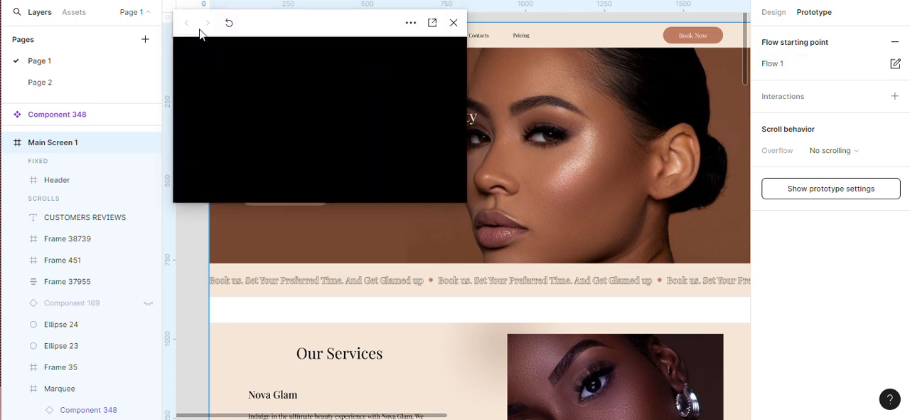
click(432, 25)
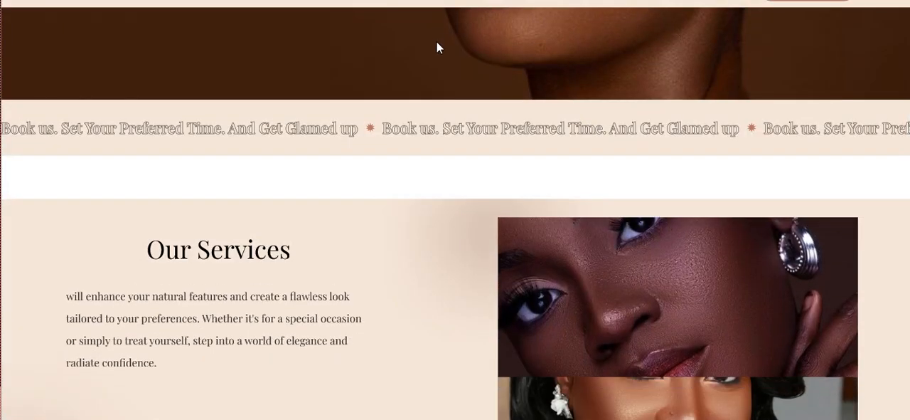
scroll(480, 162, up, 4)
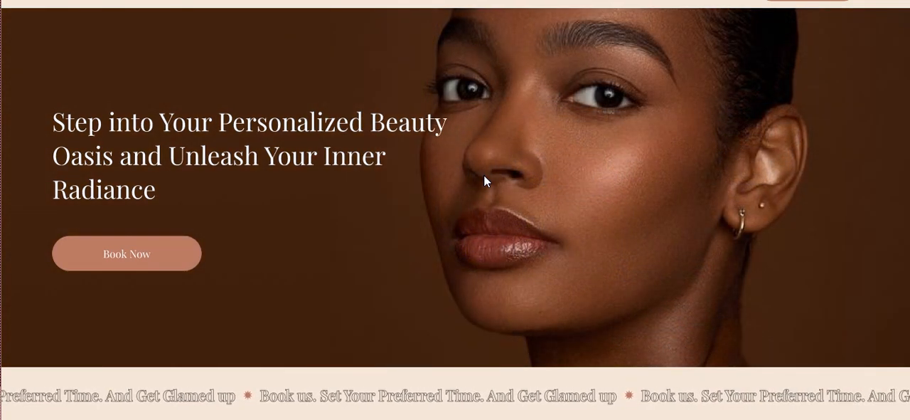
scroll(484, 175, down, 1)
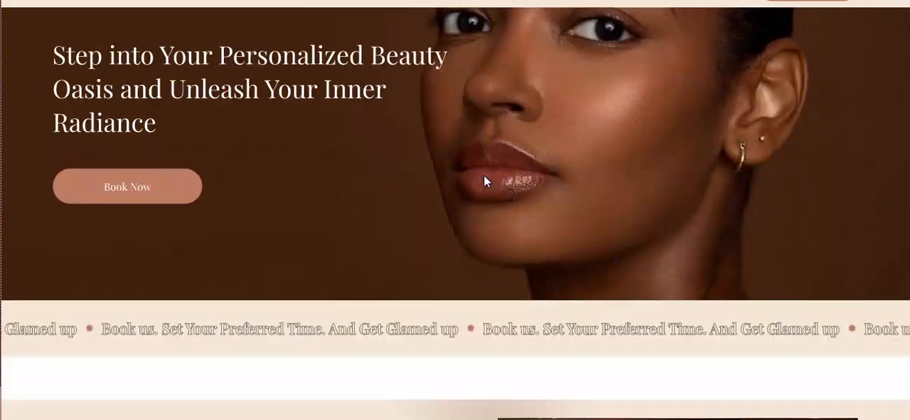